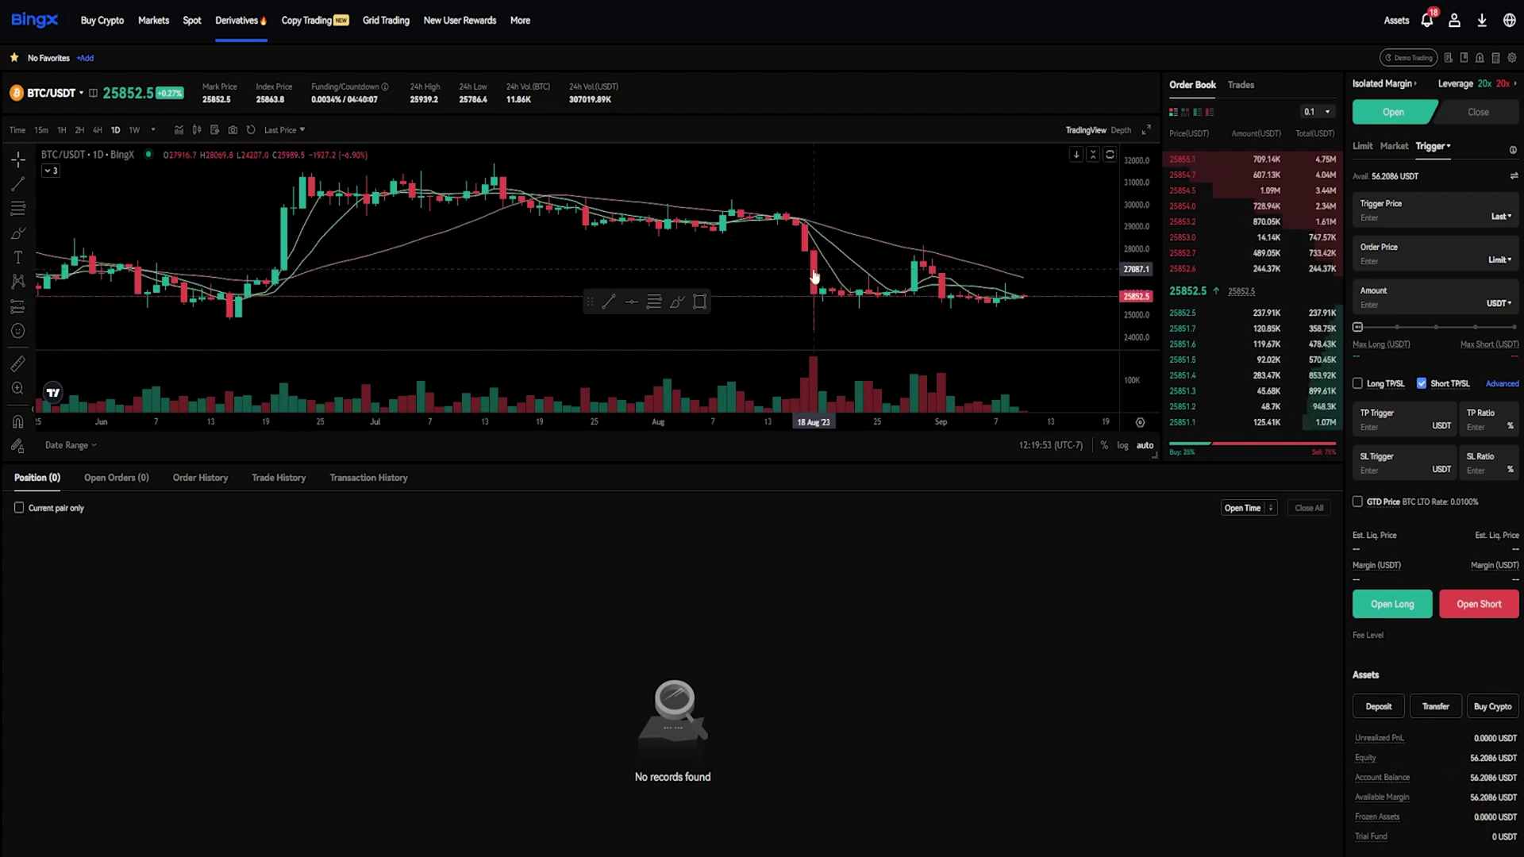
- Open a 20x market long on BTC/USDT futures worth about 278 USDT and confirm it
left_click(1394, 147)
left_click_drag(1359, 238, 1398, 239)
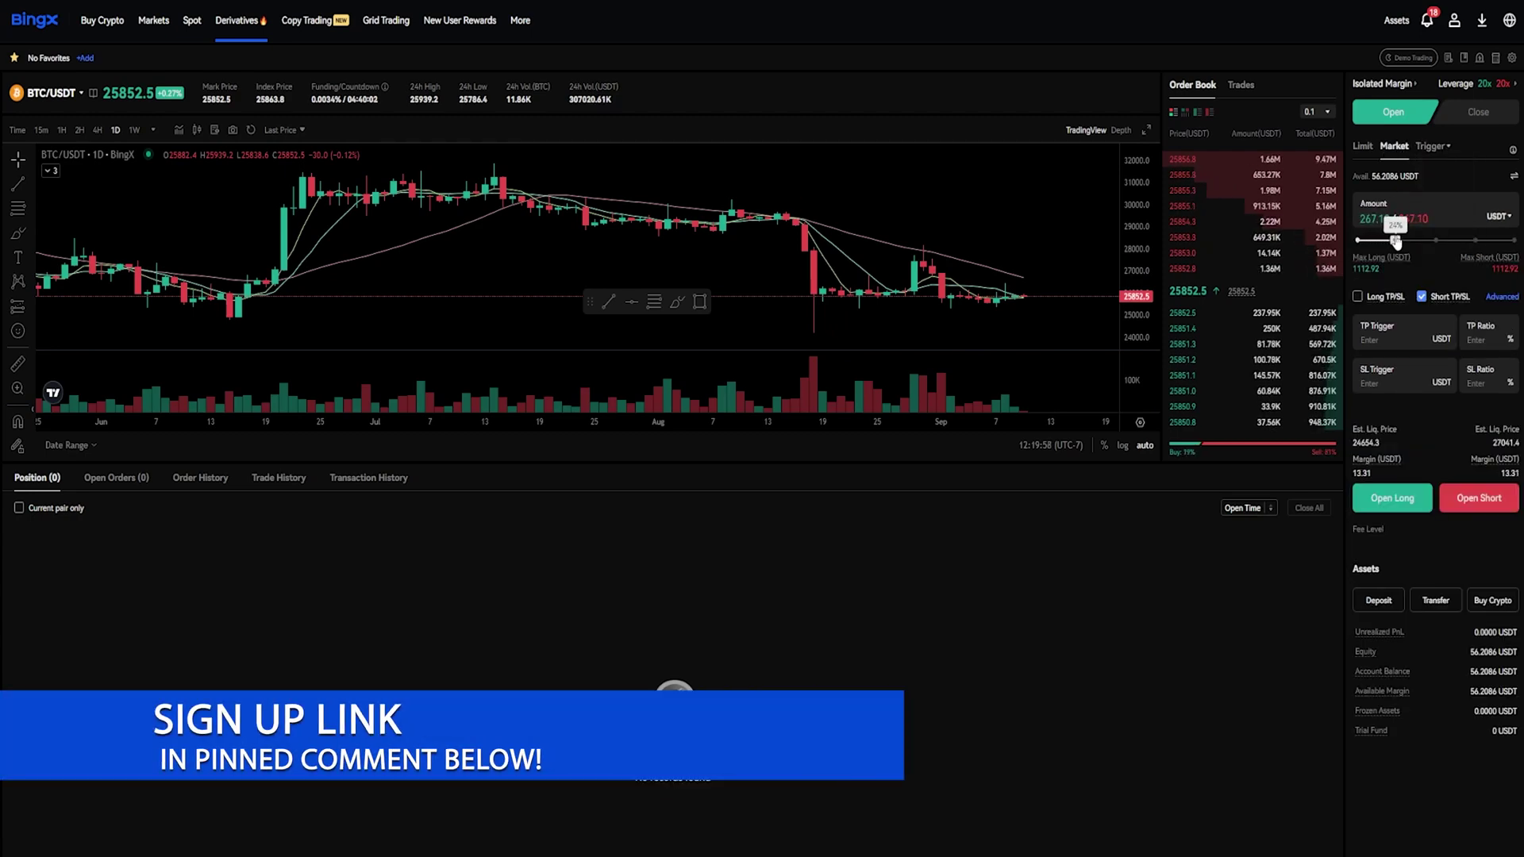
left_click(1402, 509)
left_click(764, 551)
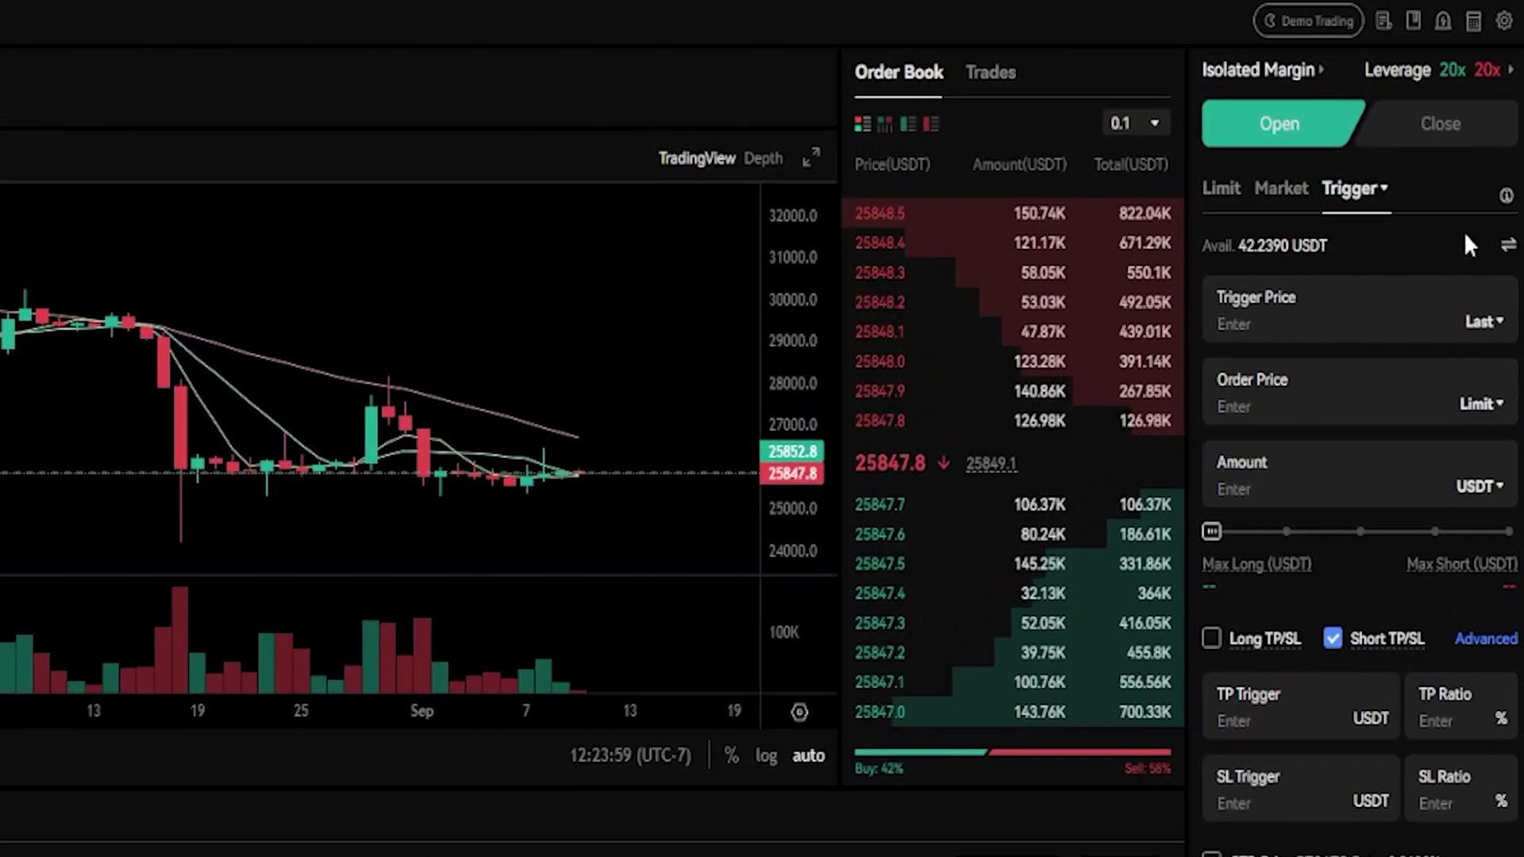
- Make the Close order a Trailing Stop with its callback measured in USDT instead of %
left_click(1417, 125)
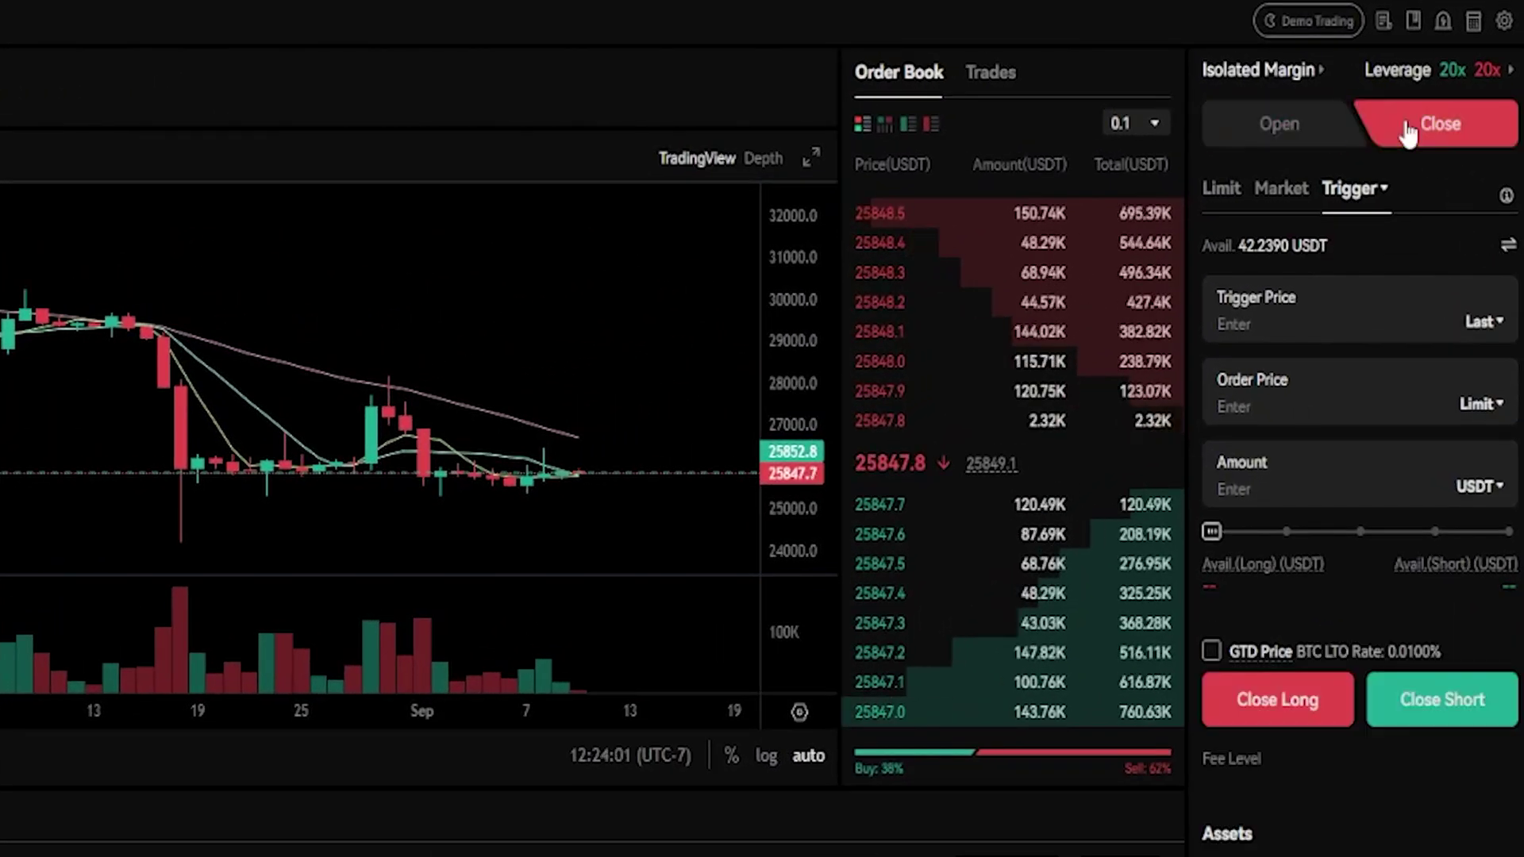
left_click(1359, 194)
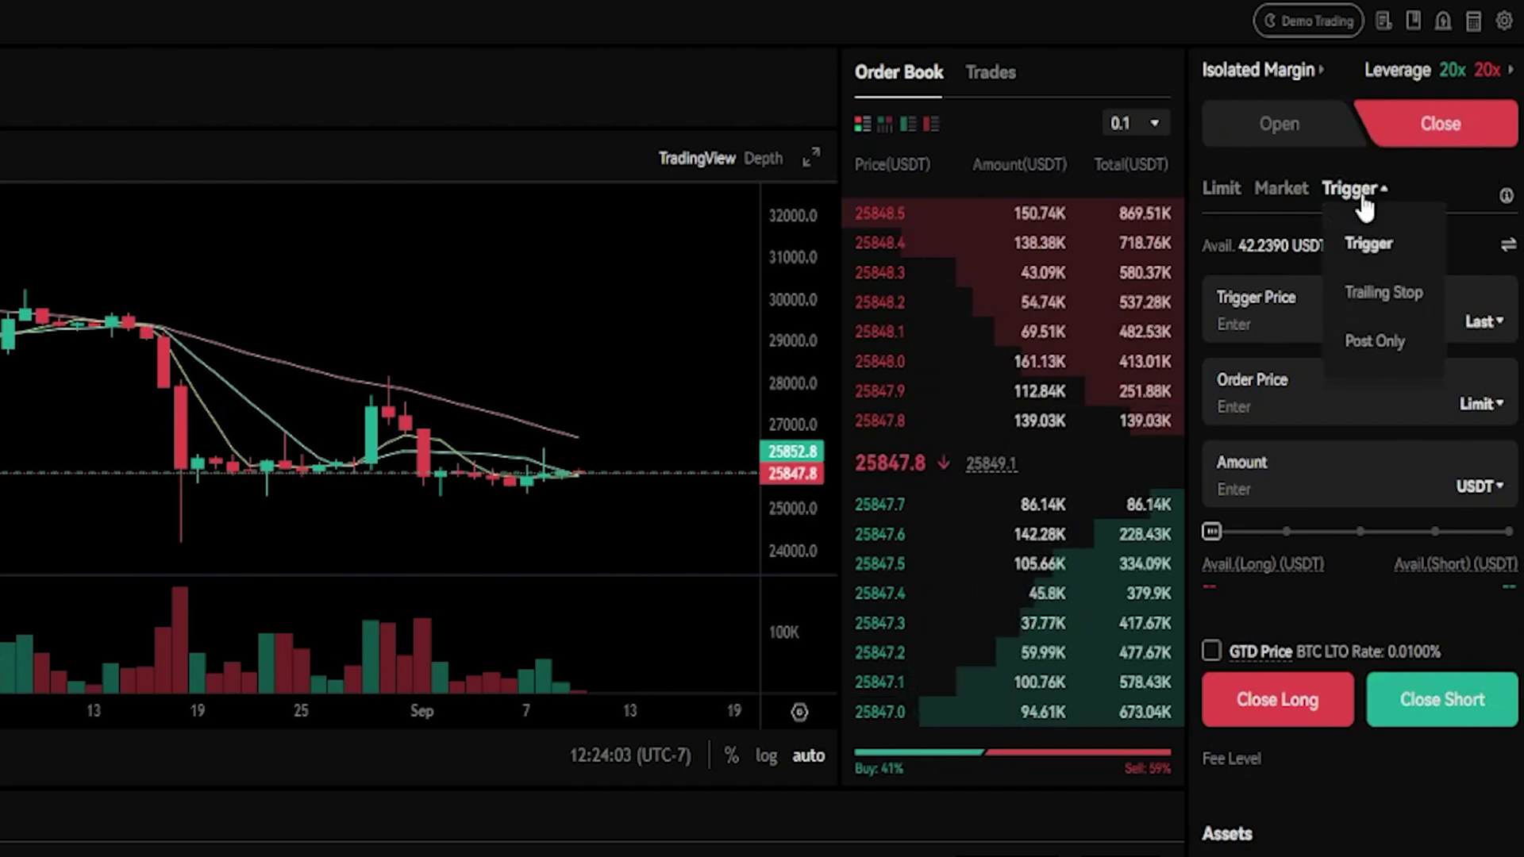
left_click(1375, 295)
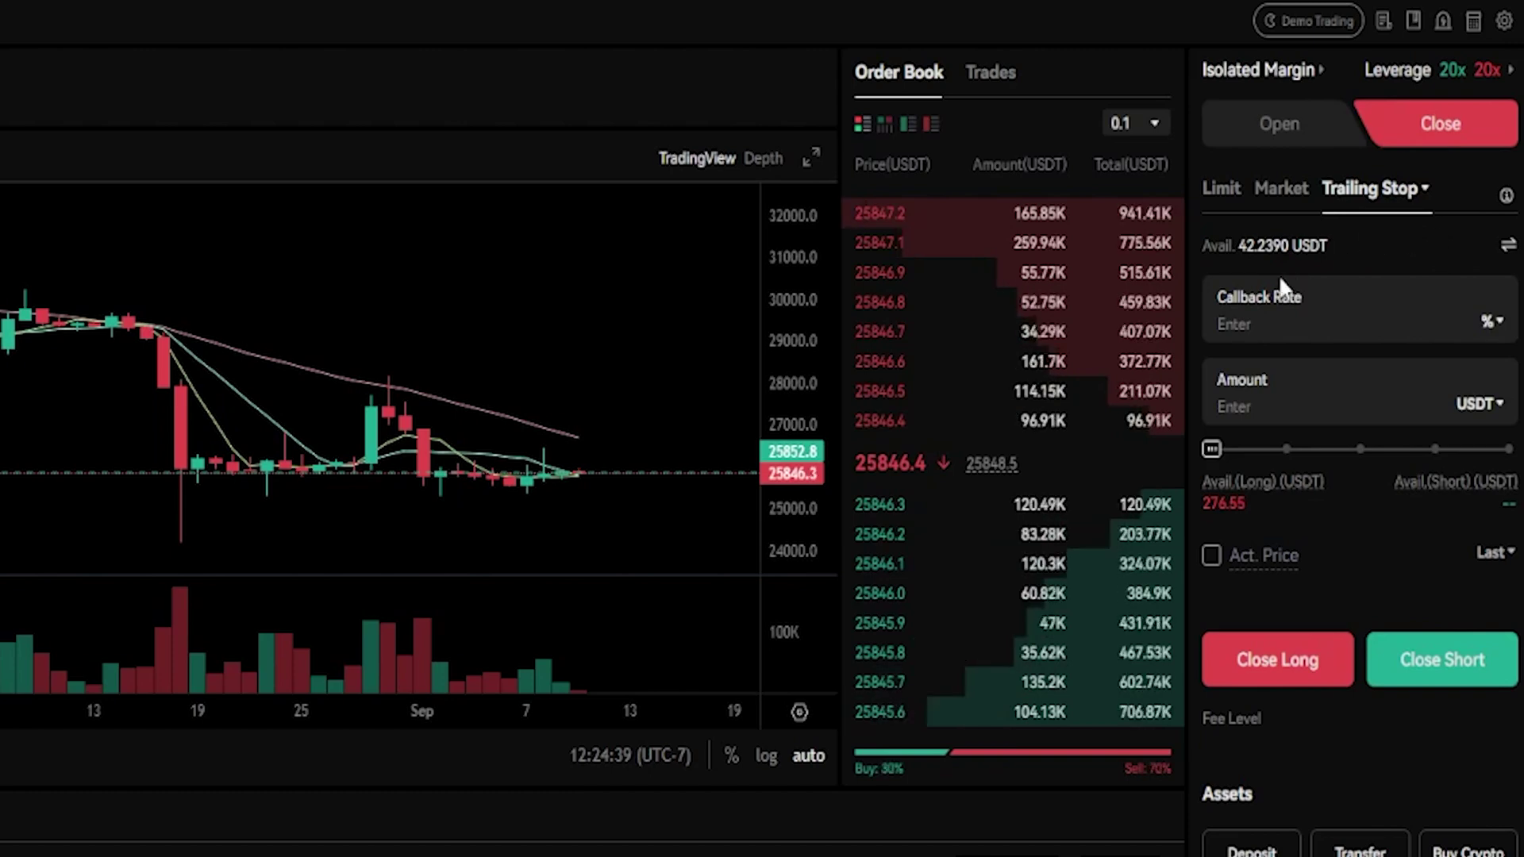
left_click(1323, 320)
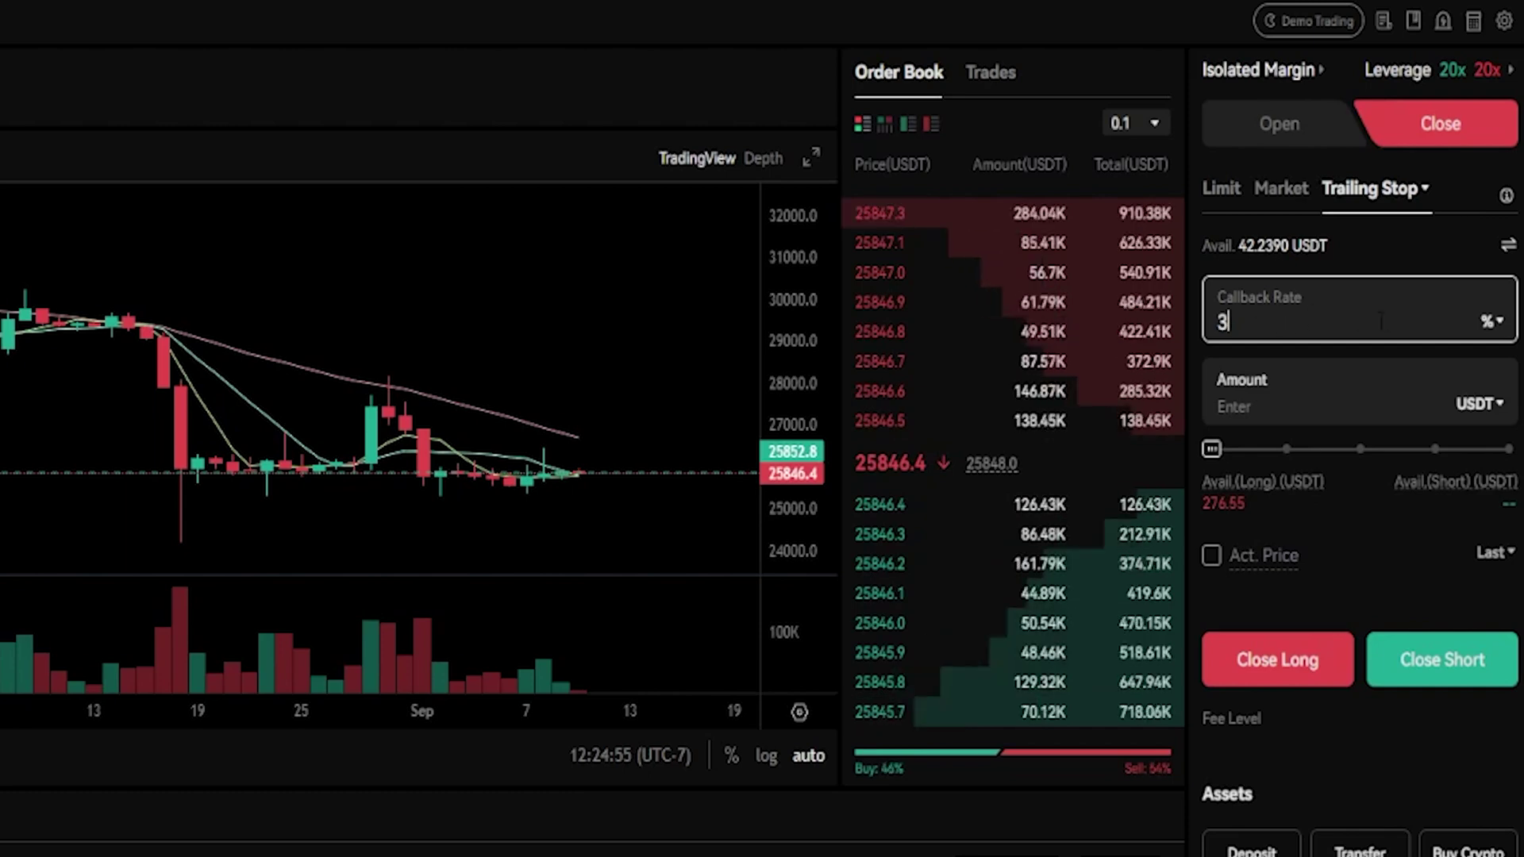
left_click(1486, 322)
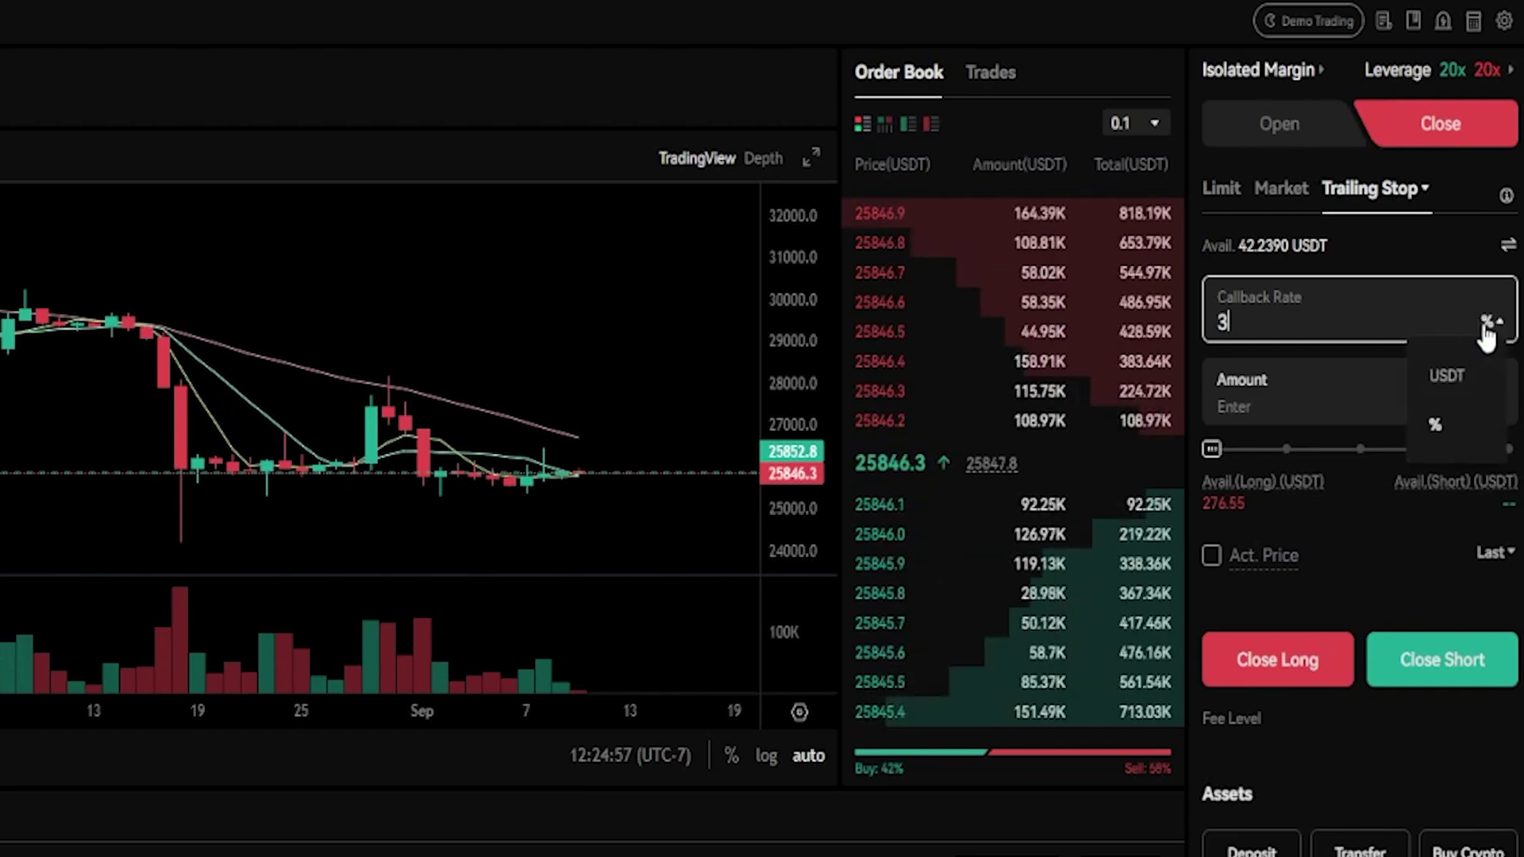
left_click(1448, 375)
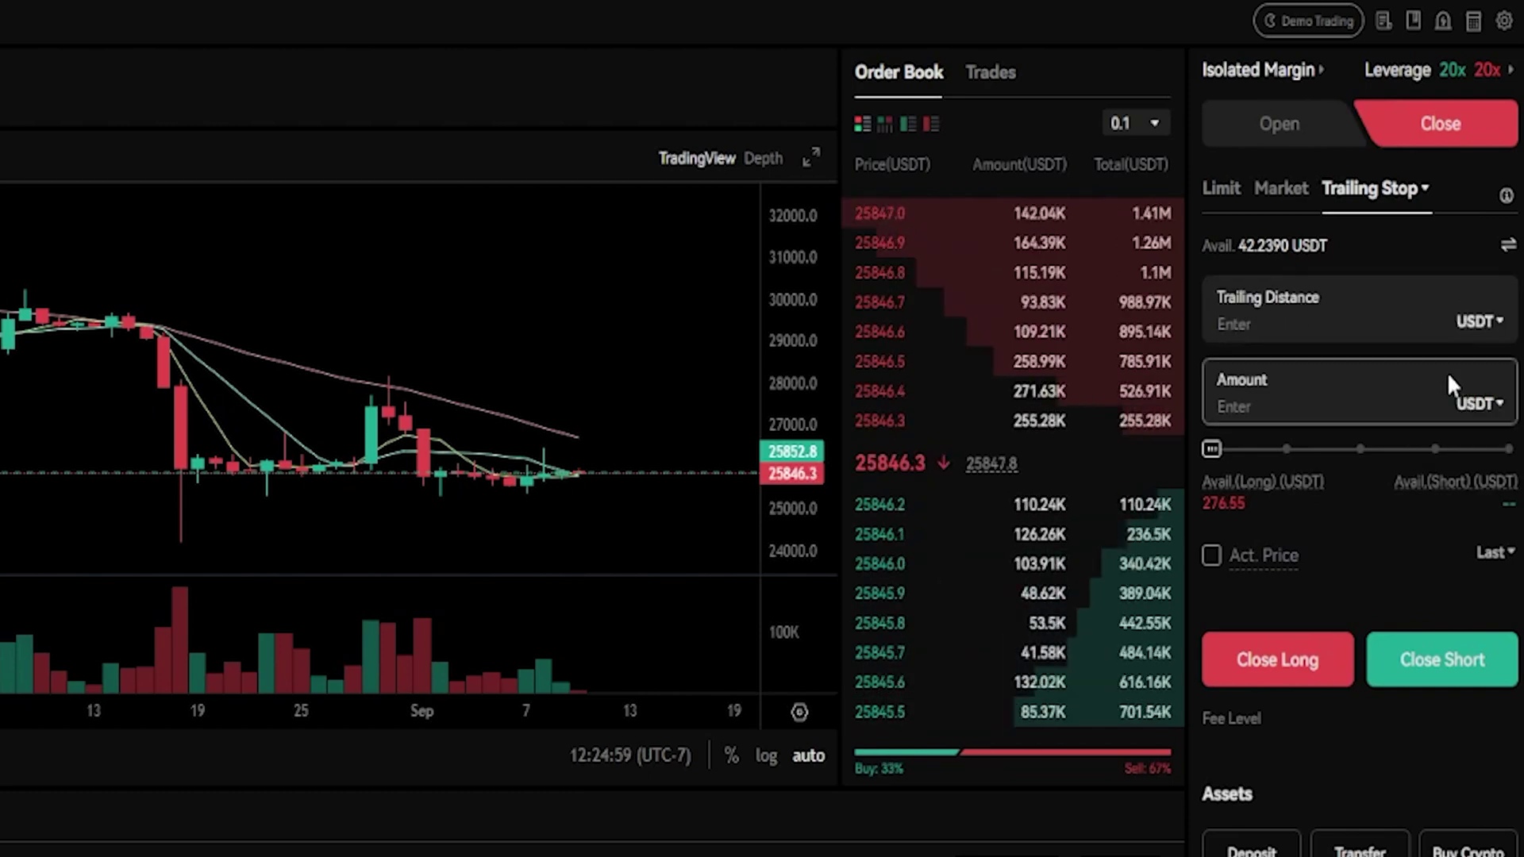
- Enter a 500 USDT trailing distance and set the close amount to 100% of the position
left_click(1327, 320)
type("500")
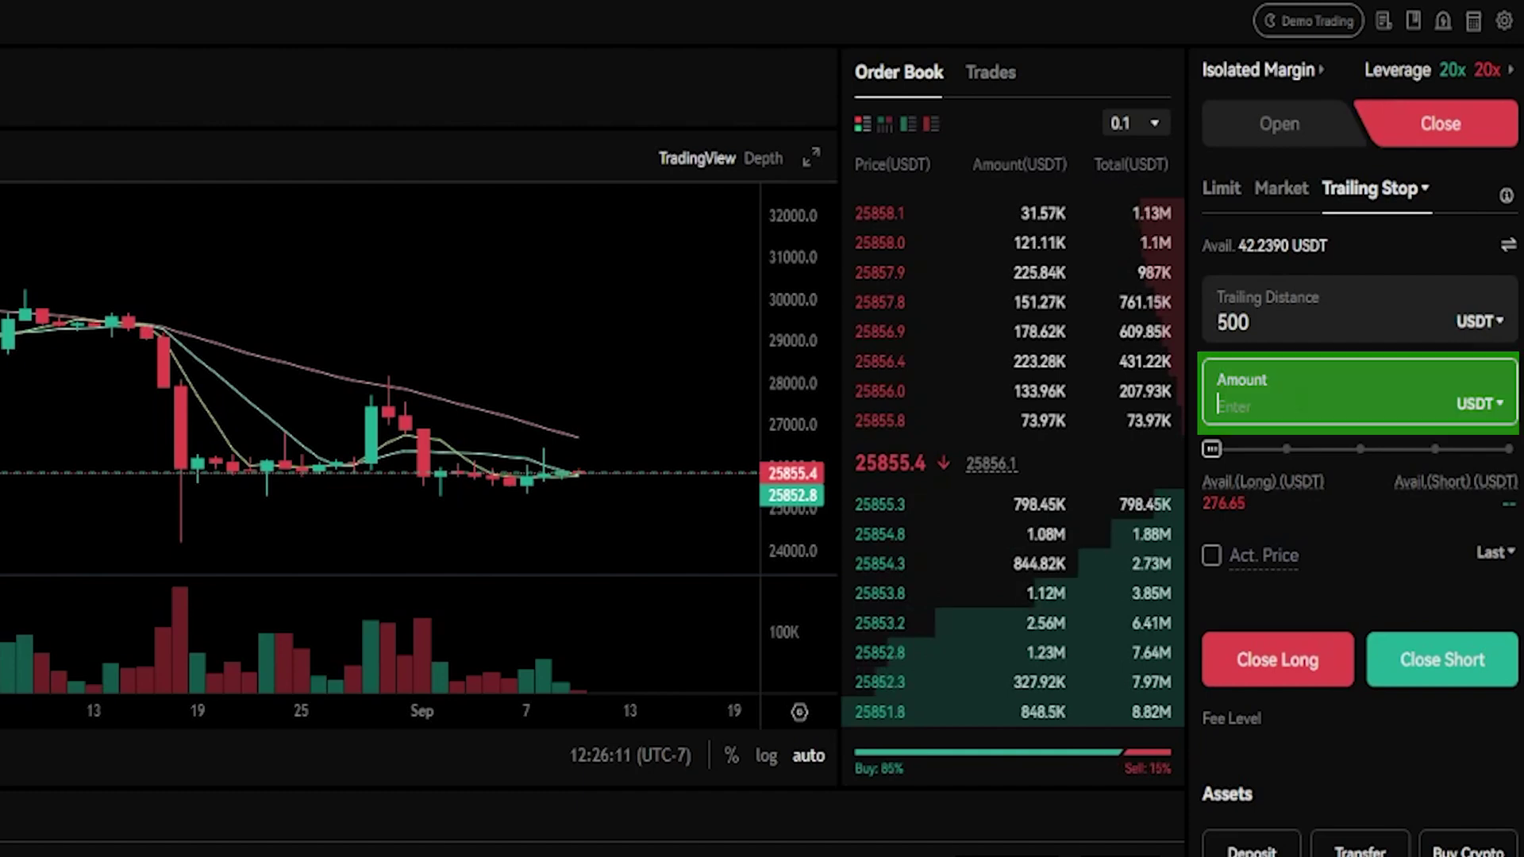
left_click(1217, 418)
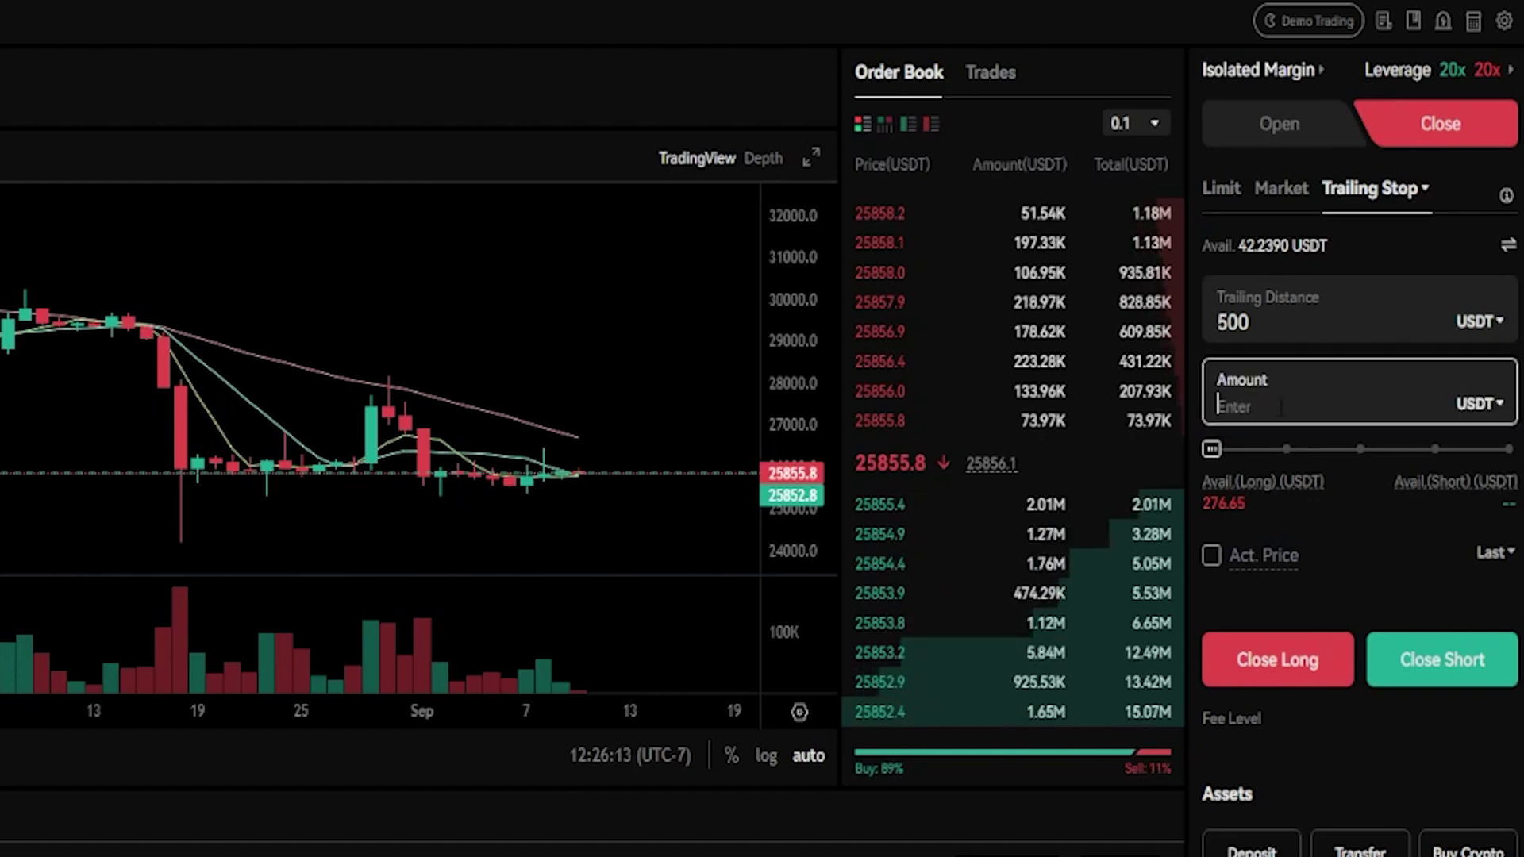
left_click(1214, 450)
left_click_drag(1214, 450, 1508, 449)
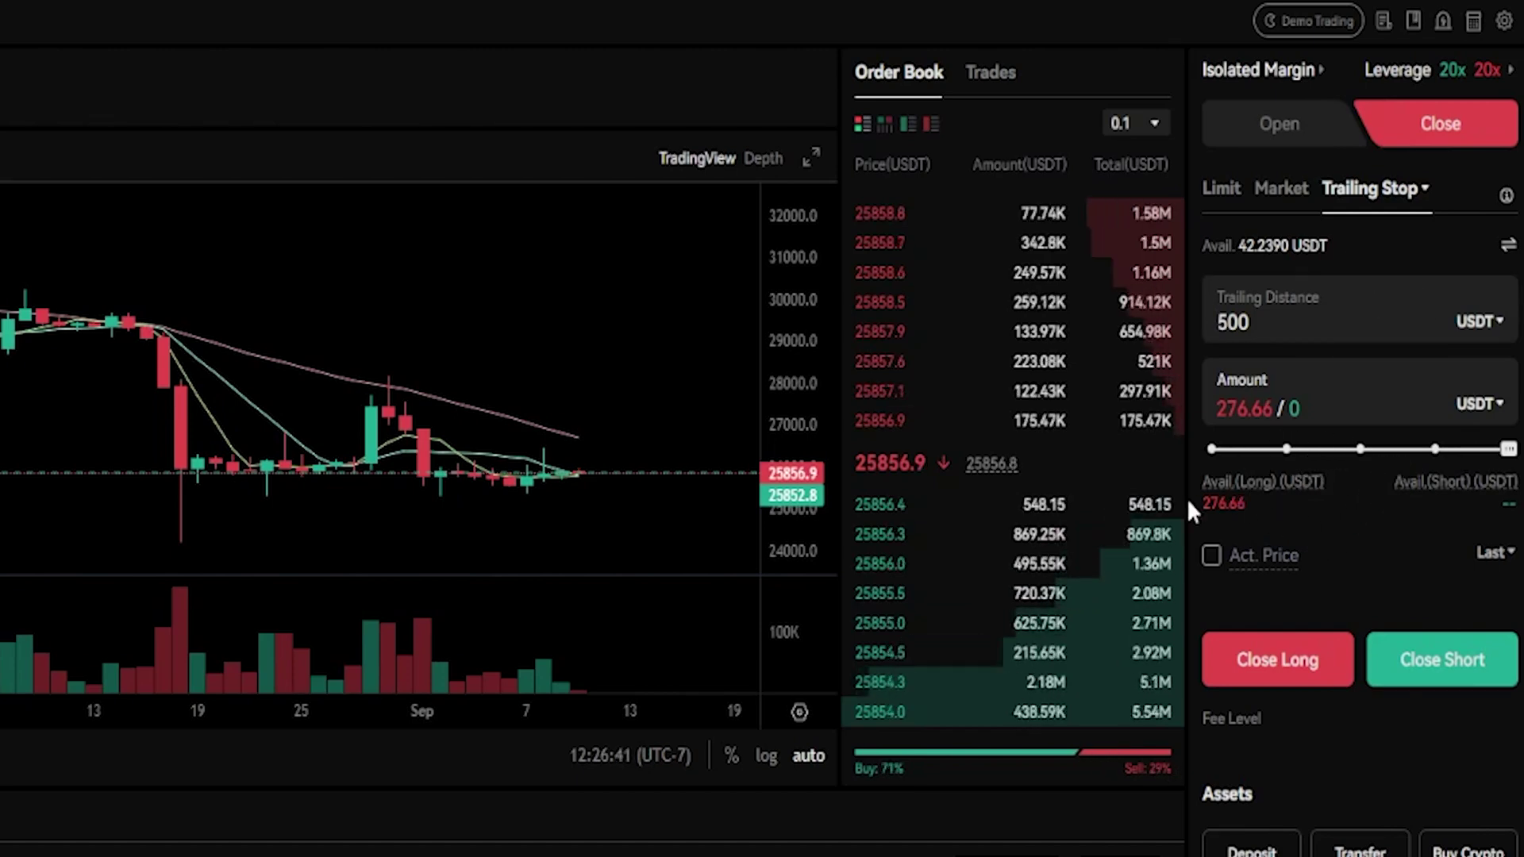
- Submit and confirm the Close Long trailing-stop order
left_click(1237, 662)
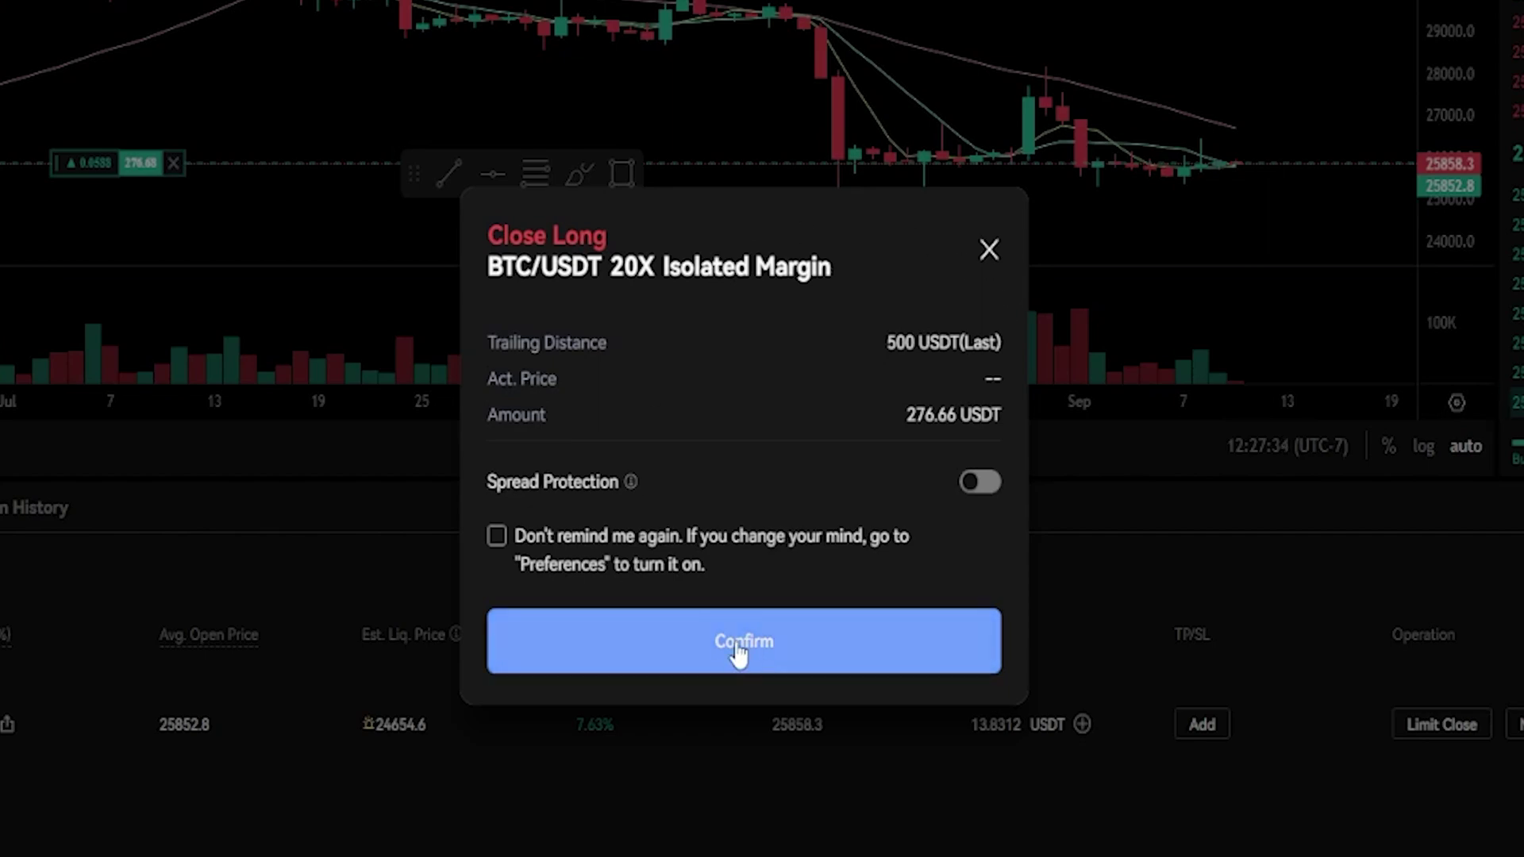
left_click(738, 642)
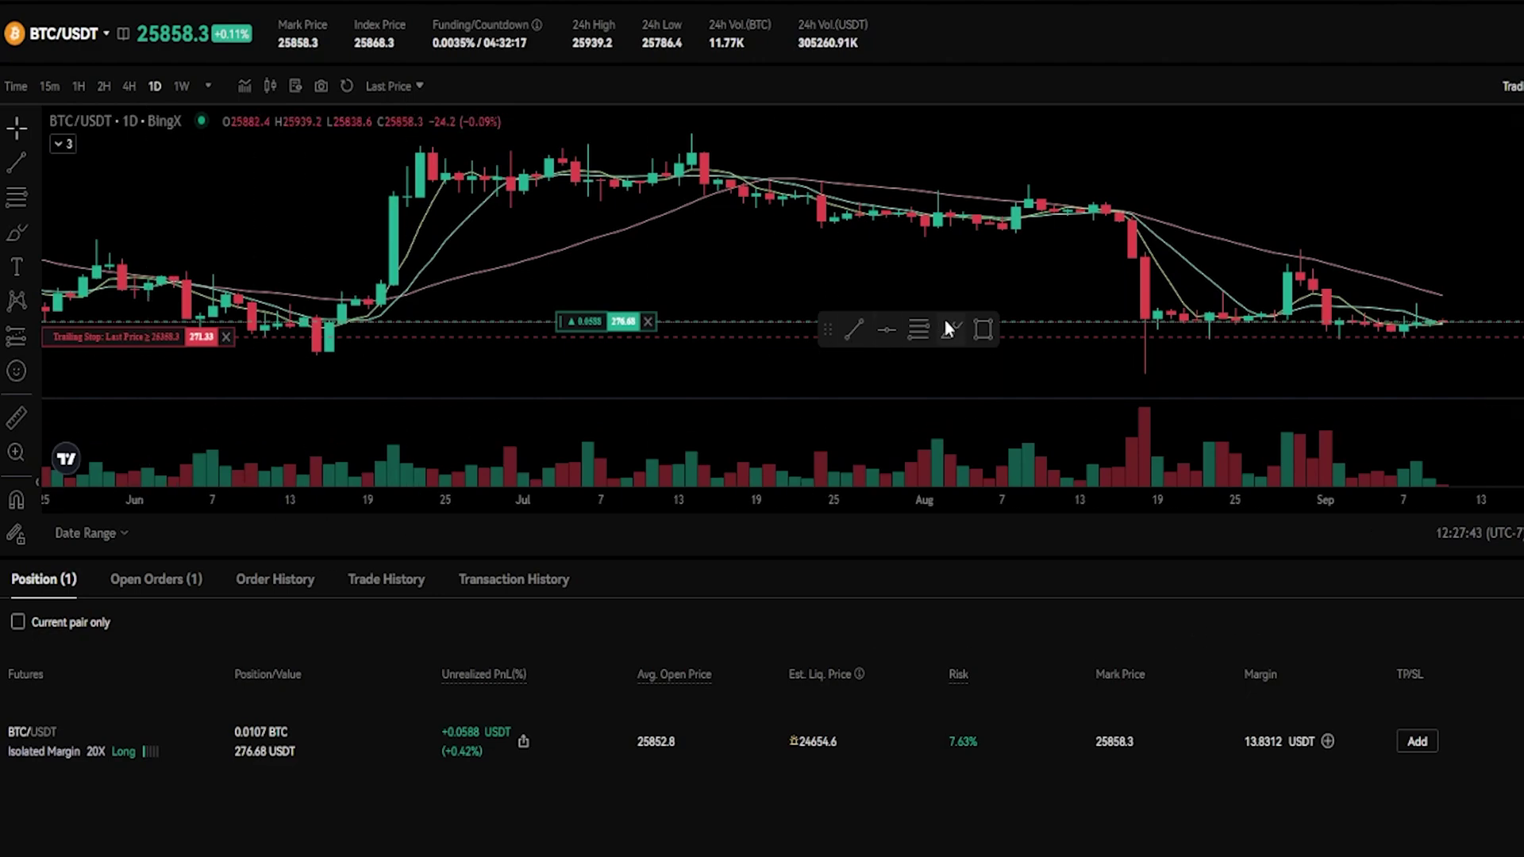
- Brush-sketch rising strokes on the chart, undo them, then draw a downward curve from the latest candle
mouse_move(125, 370)
left_mouse_down()
mouse_move(250, 297)
mouse_move(47, 313)
mouse_move(161, 364)
left_mouse_up()
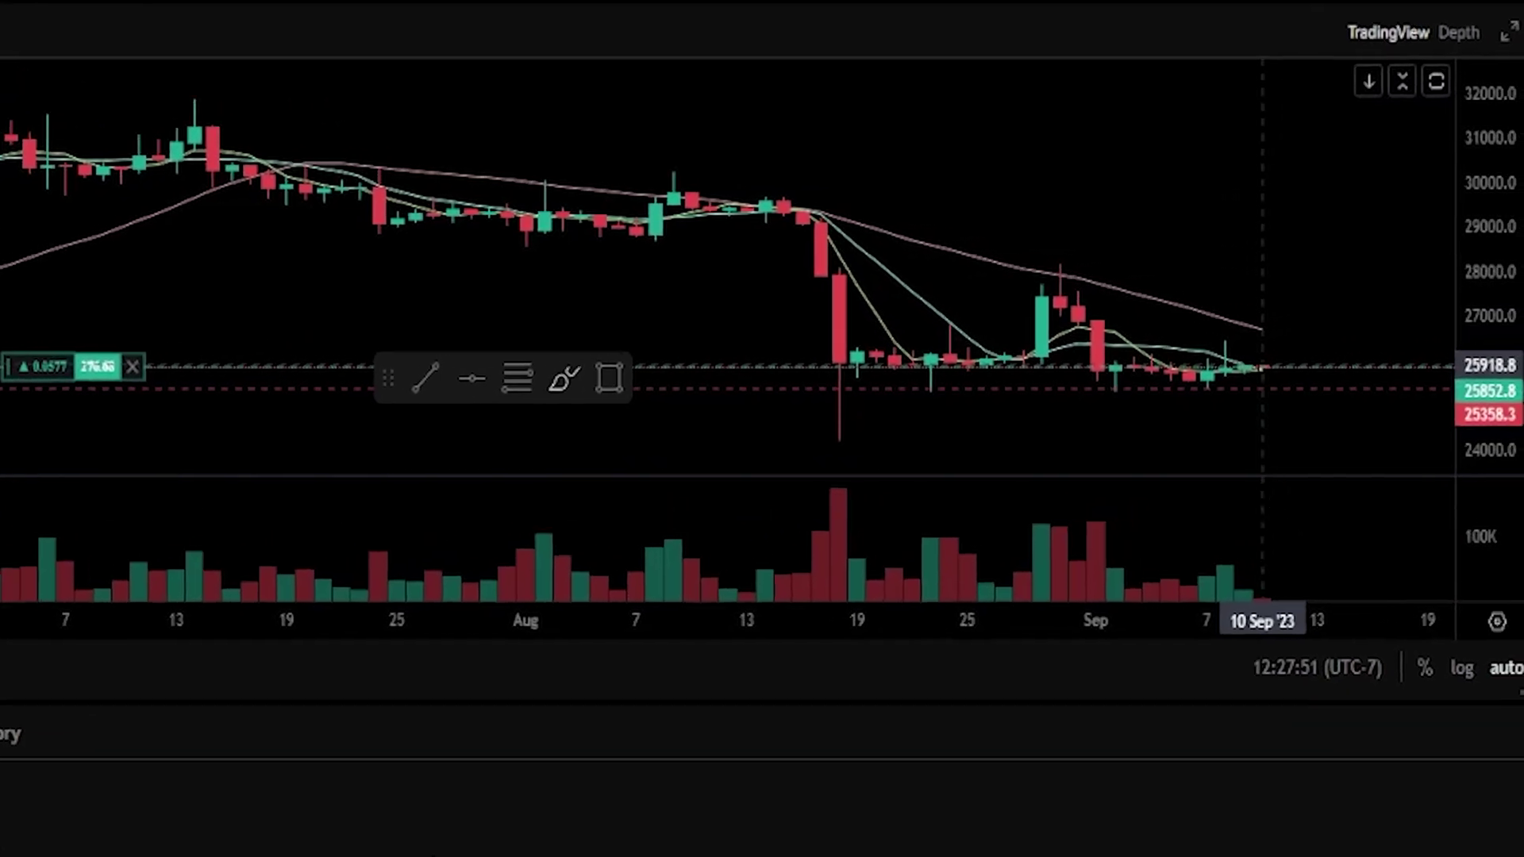
mouse_move(1270, 367)
left_mouse_down()
mouse_move(1310, 344)
mouse_move(1384, 223)
left_mouse_up()
mouse_move(1290, 391)
left_mouse_down()
mouse_move(1329, 365)
mouse_move(1403, 252)
left_mouse_up()
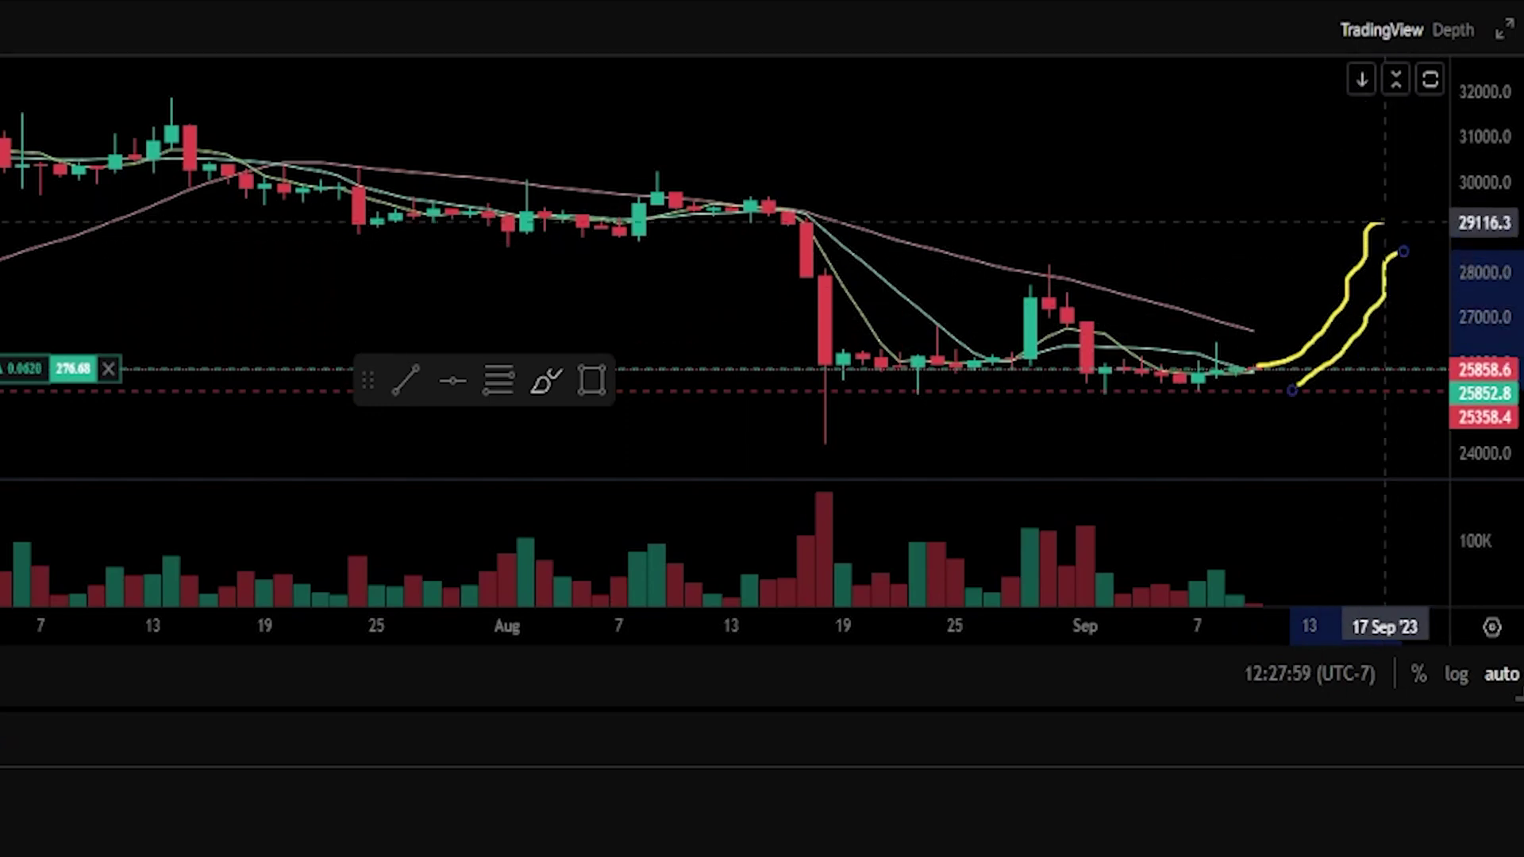
left_click(1385, 223)
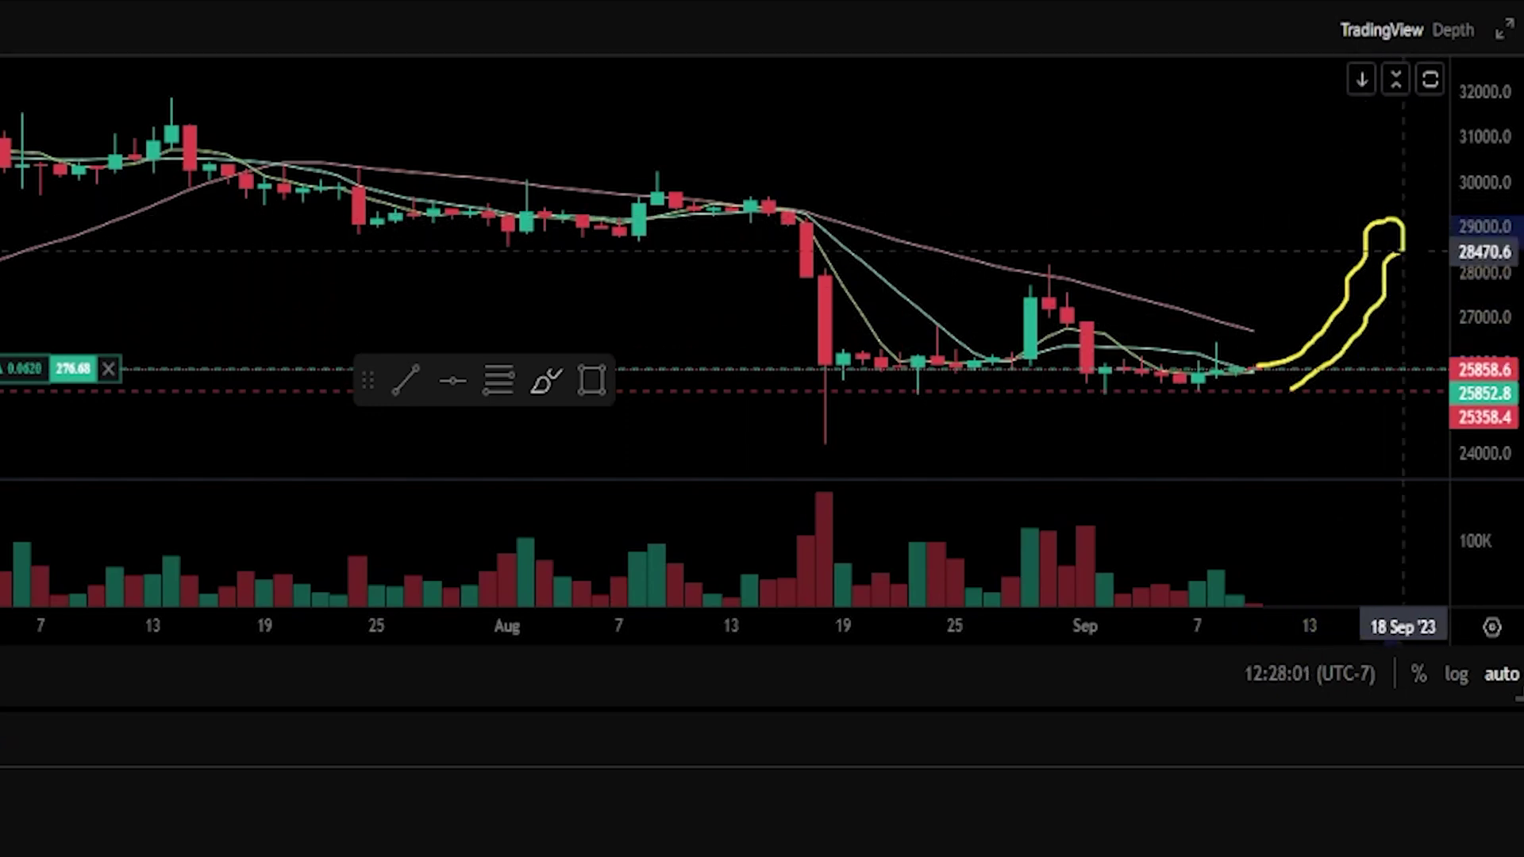
left_click_drag(1403, 252, 1404, 280)
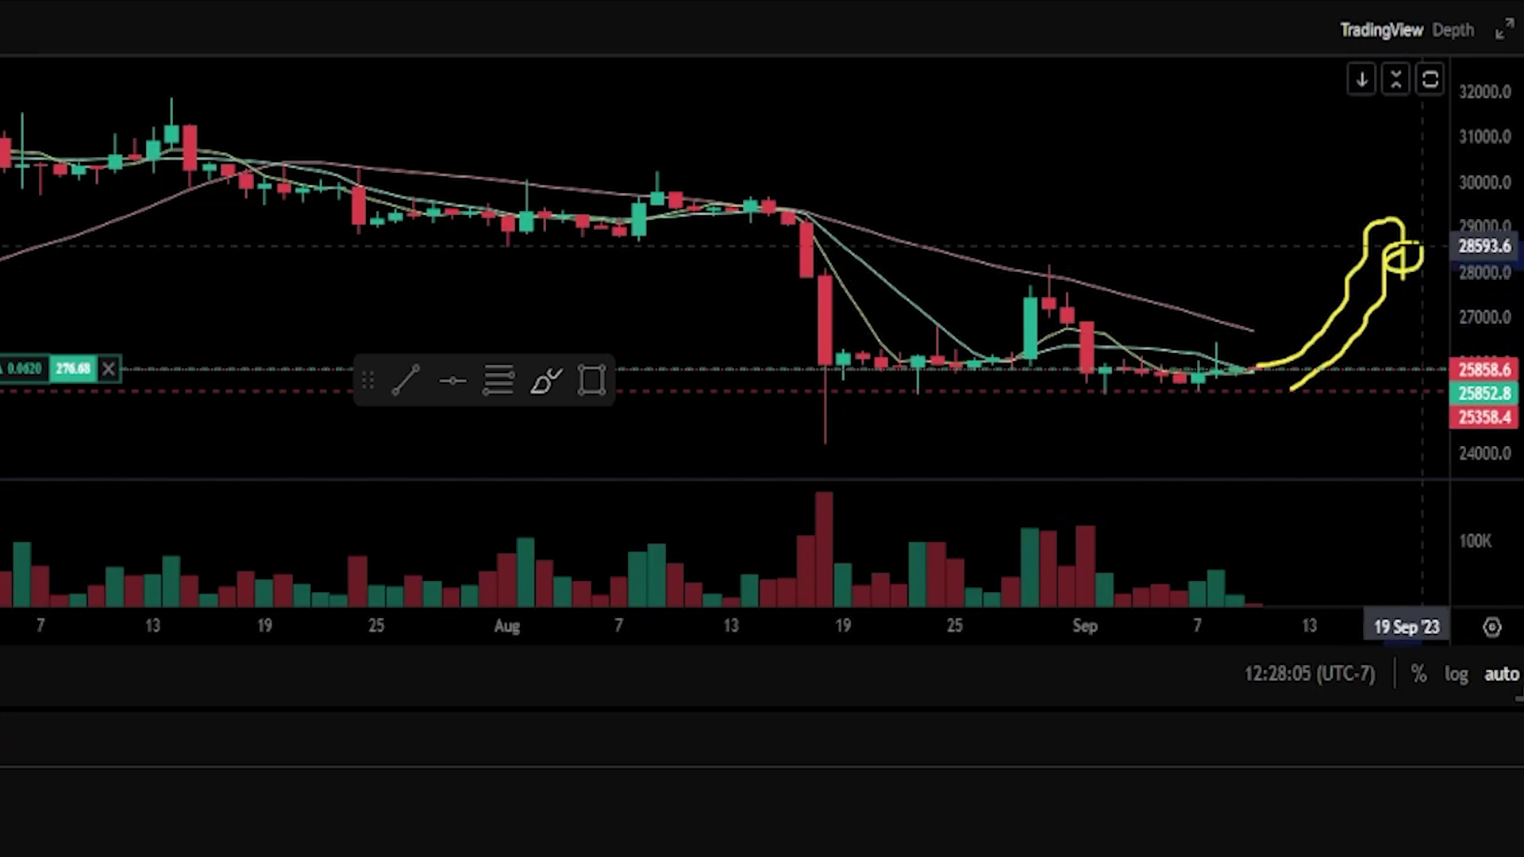
left_click(1403, 297)
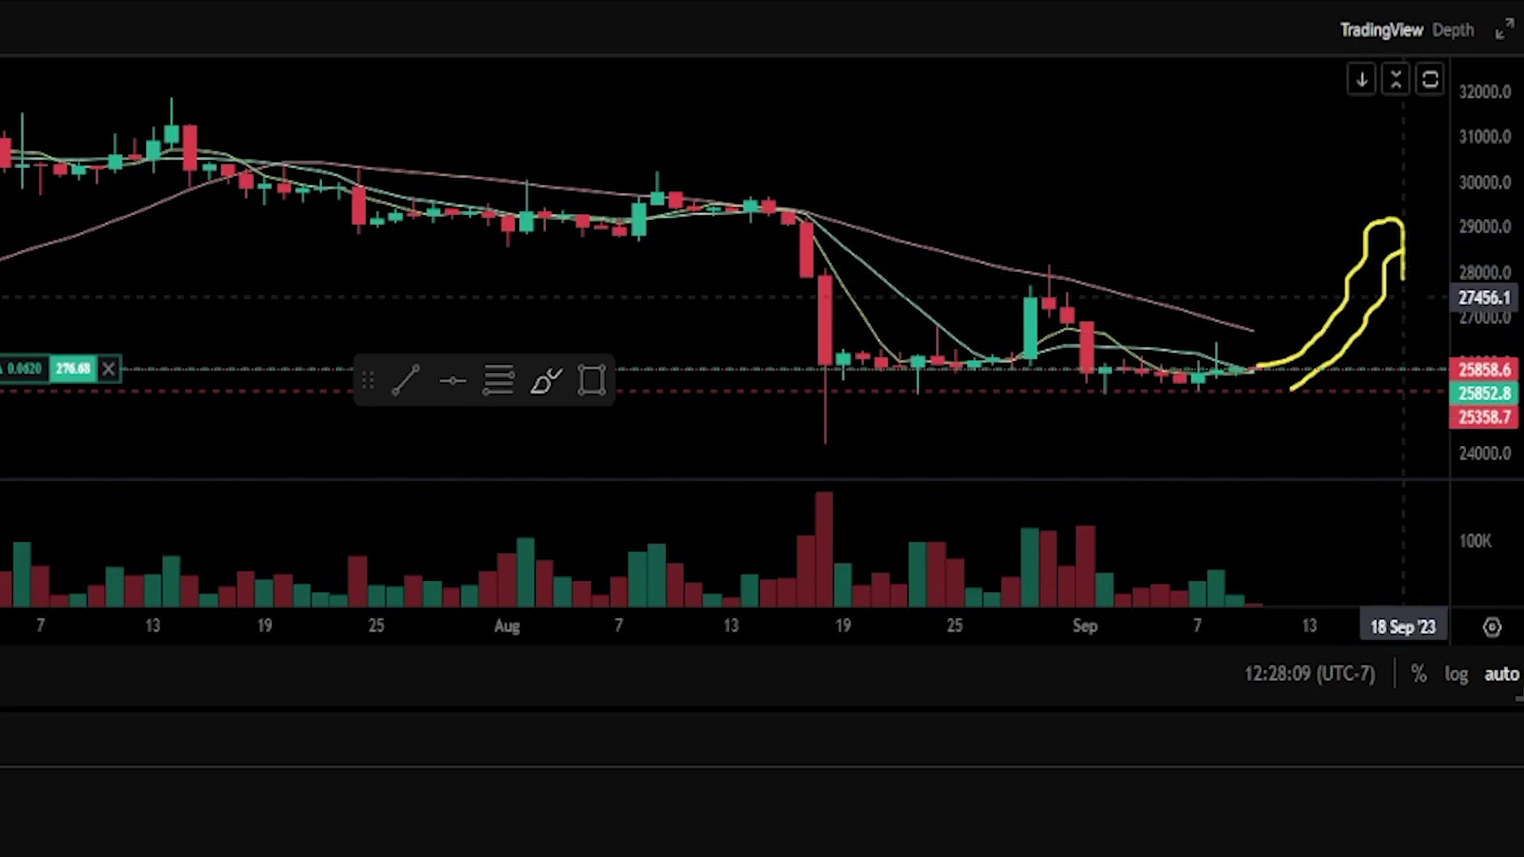
key("ctrl+z")
key("ctrl+z")
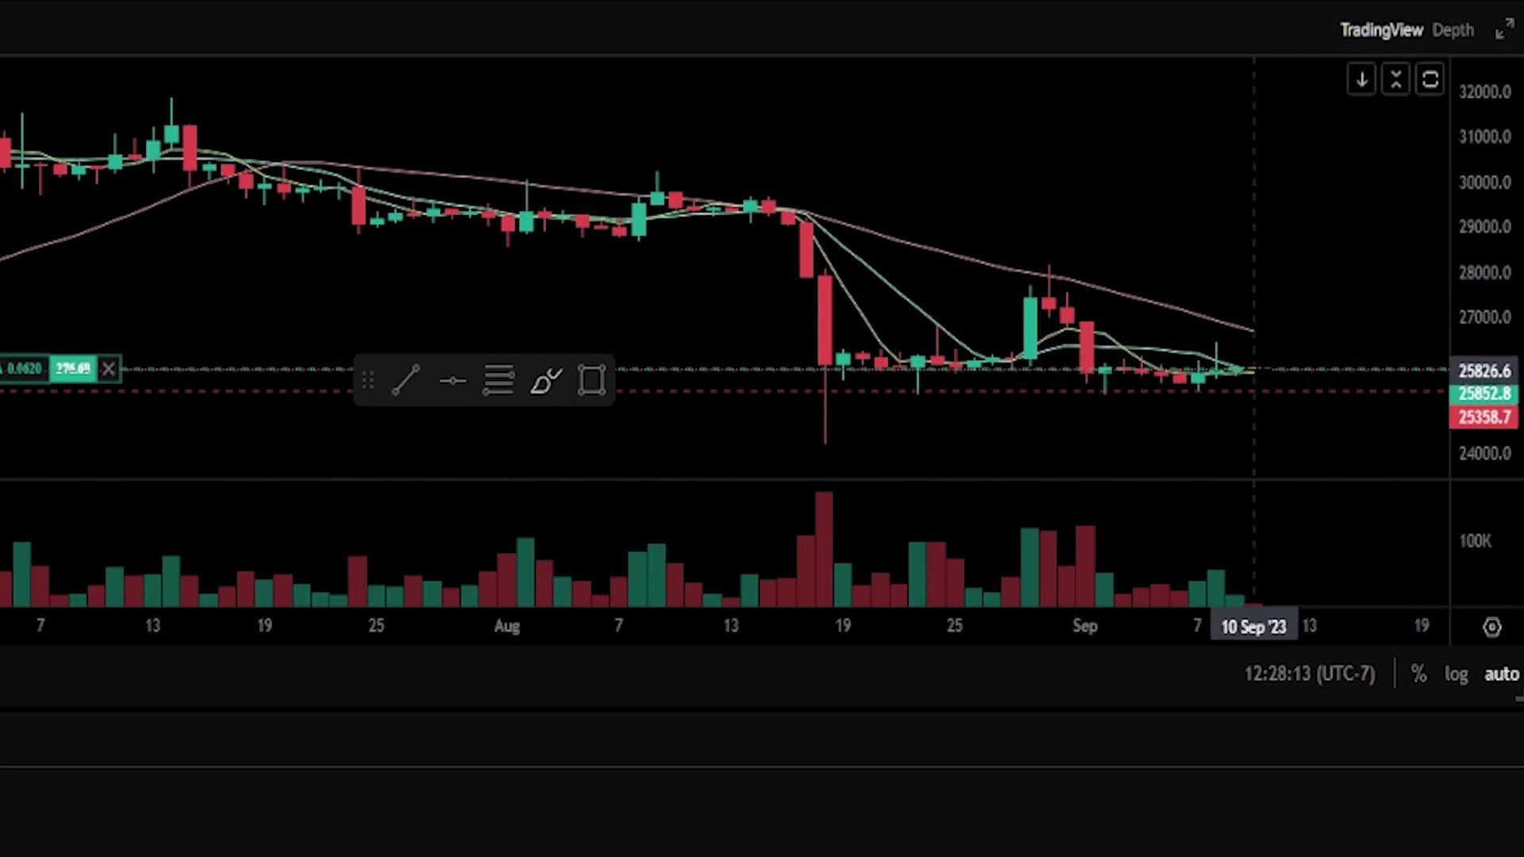
mouse_move(1265, 368)
left_mouse_down()
mouse_move(1310, 419)
mouse_move(1276, 409)
mouse_move(1336, 396)
mouse_move(1290, 368)
left_mouse_up()
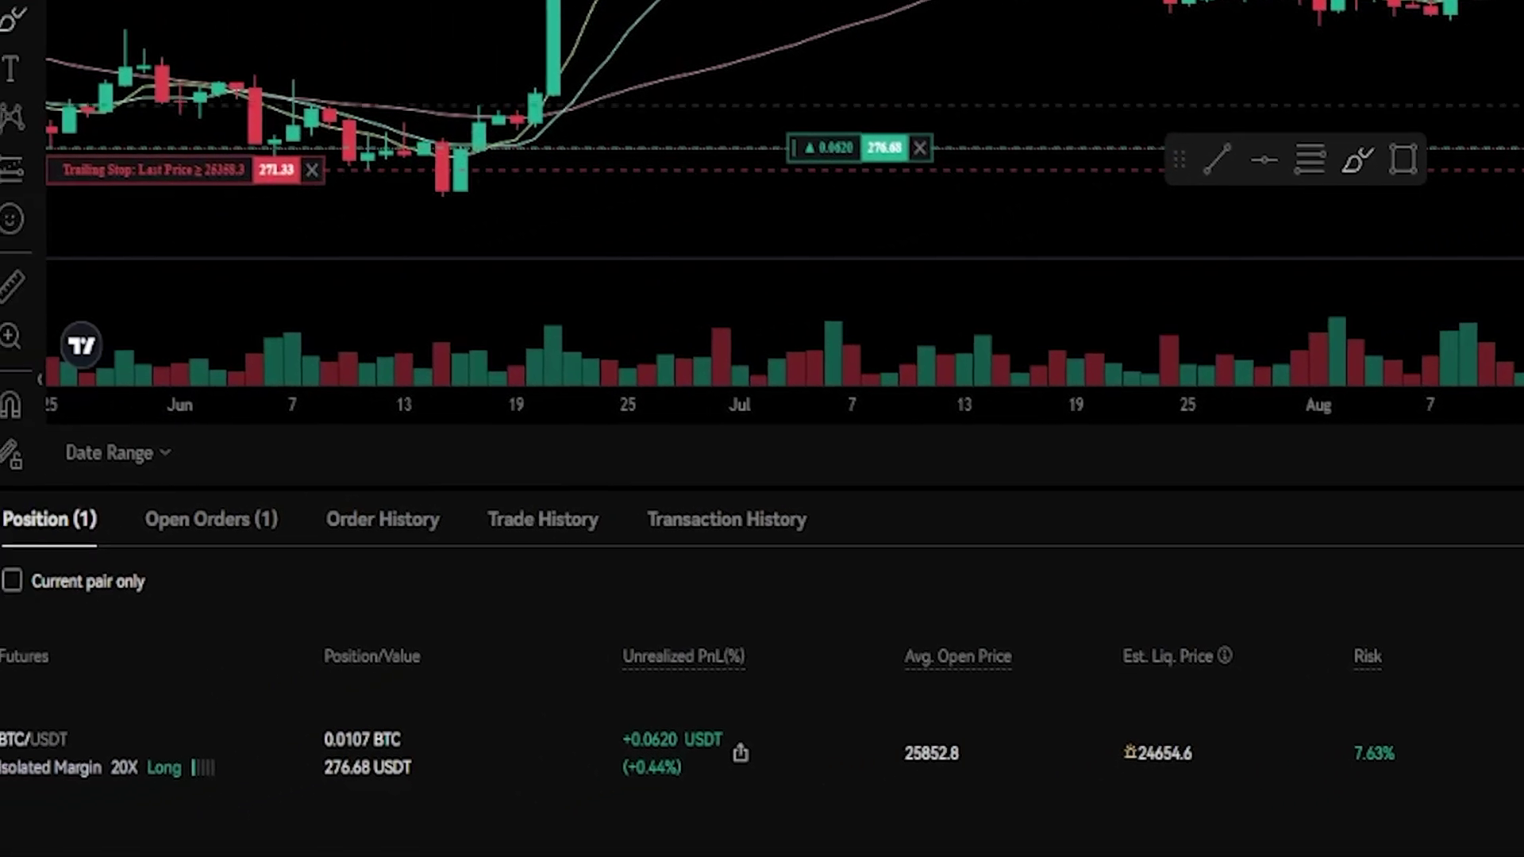
- Show the Open Orders list filtered to Trailing Stop orders
left_click(263, 527)
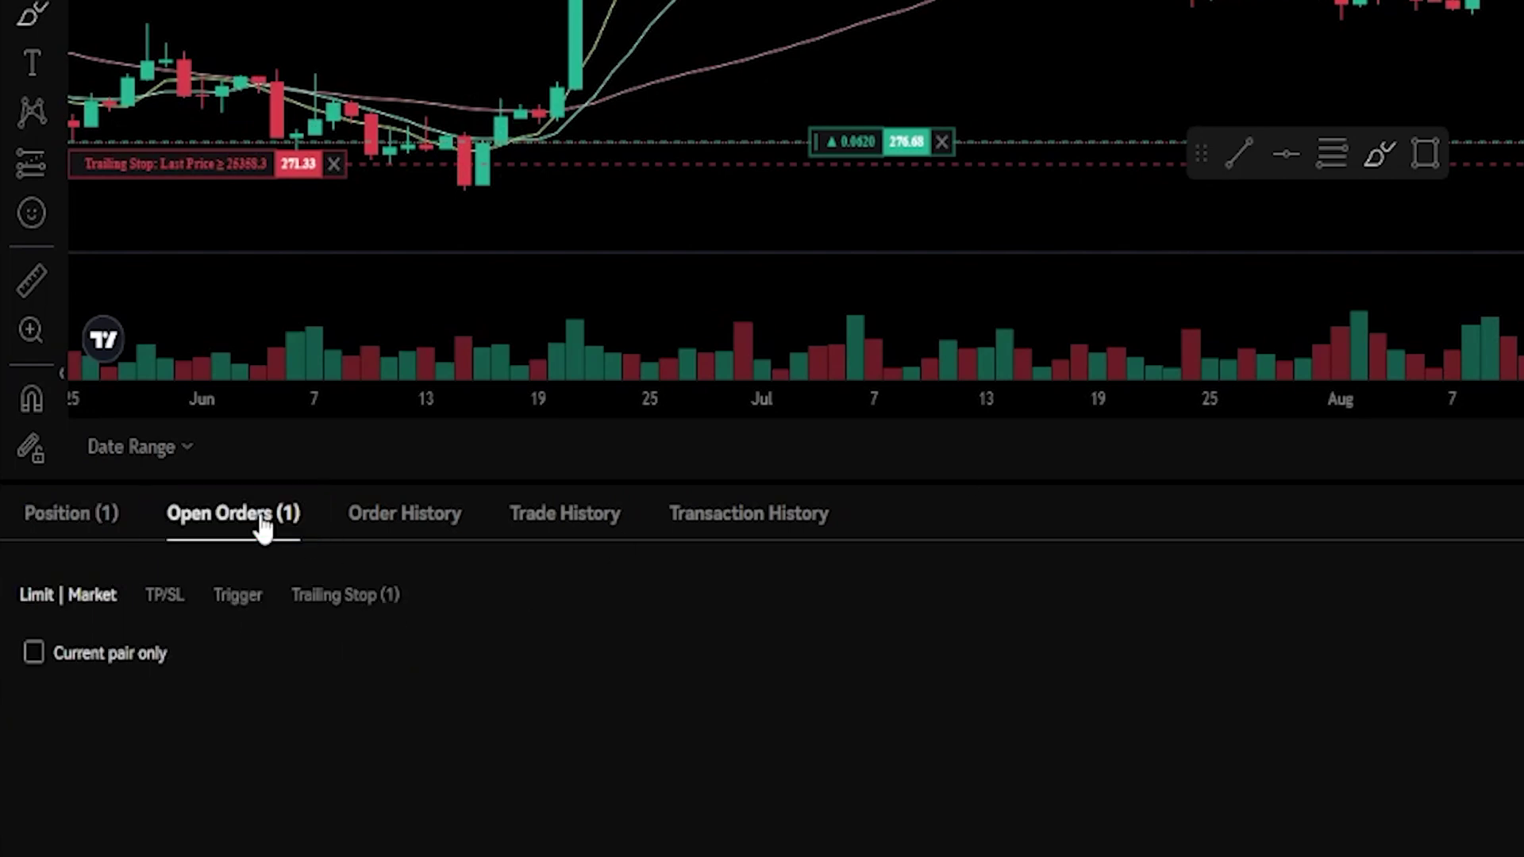
left_click(341, 600)
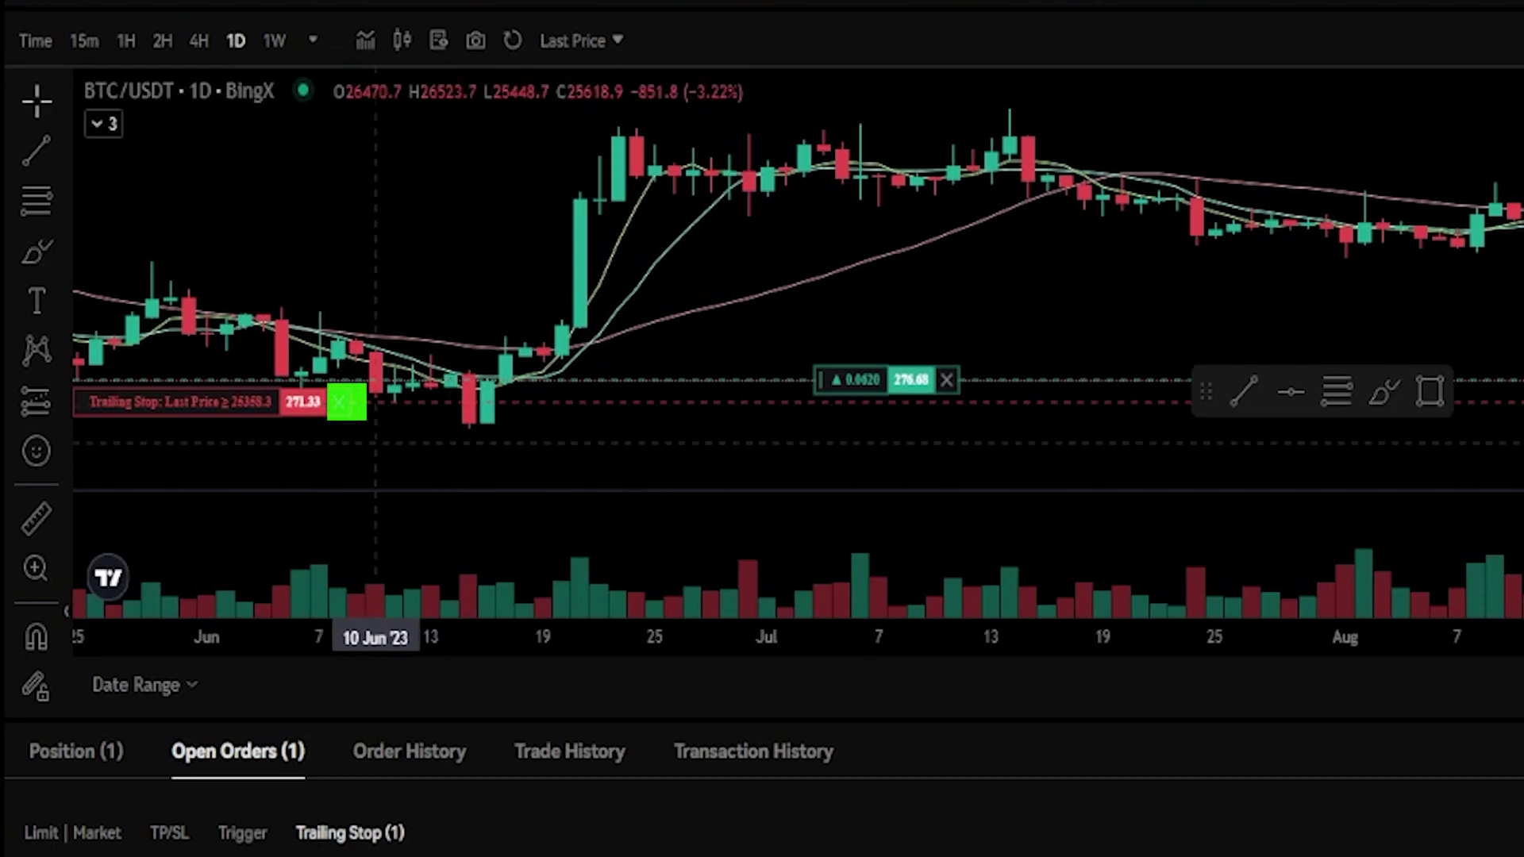
- Cancel the BTC/USDT trailing-stop order and confirm the cancellation
left_click(338, 403)
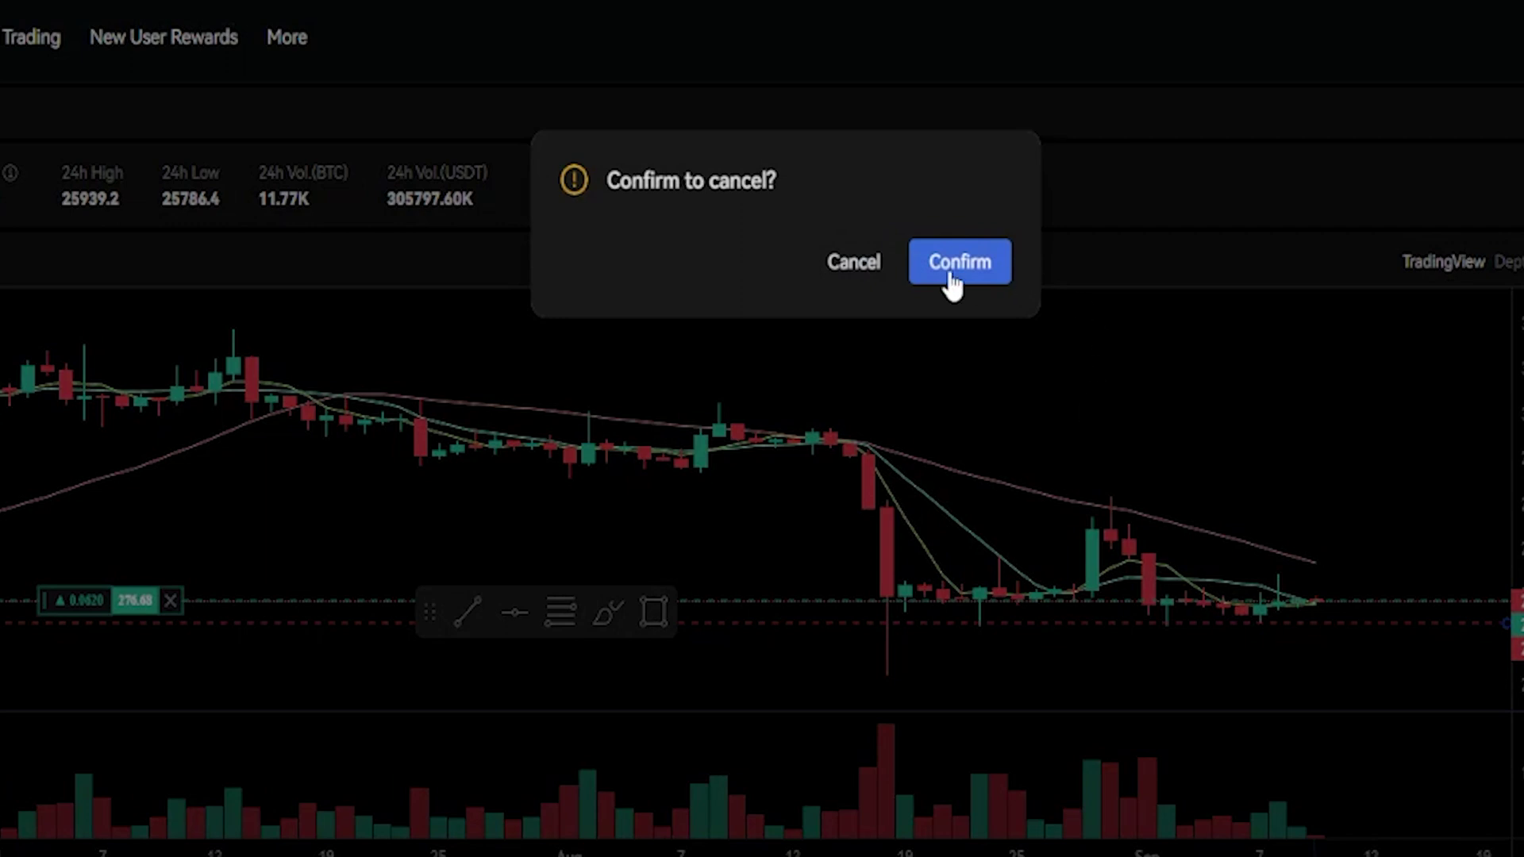
left_click(950, 270)
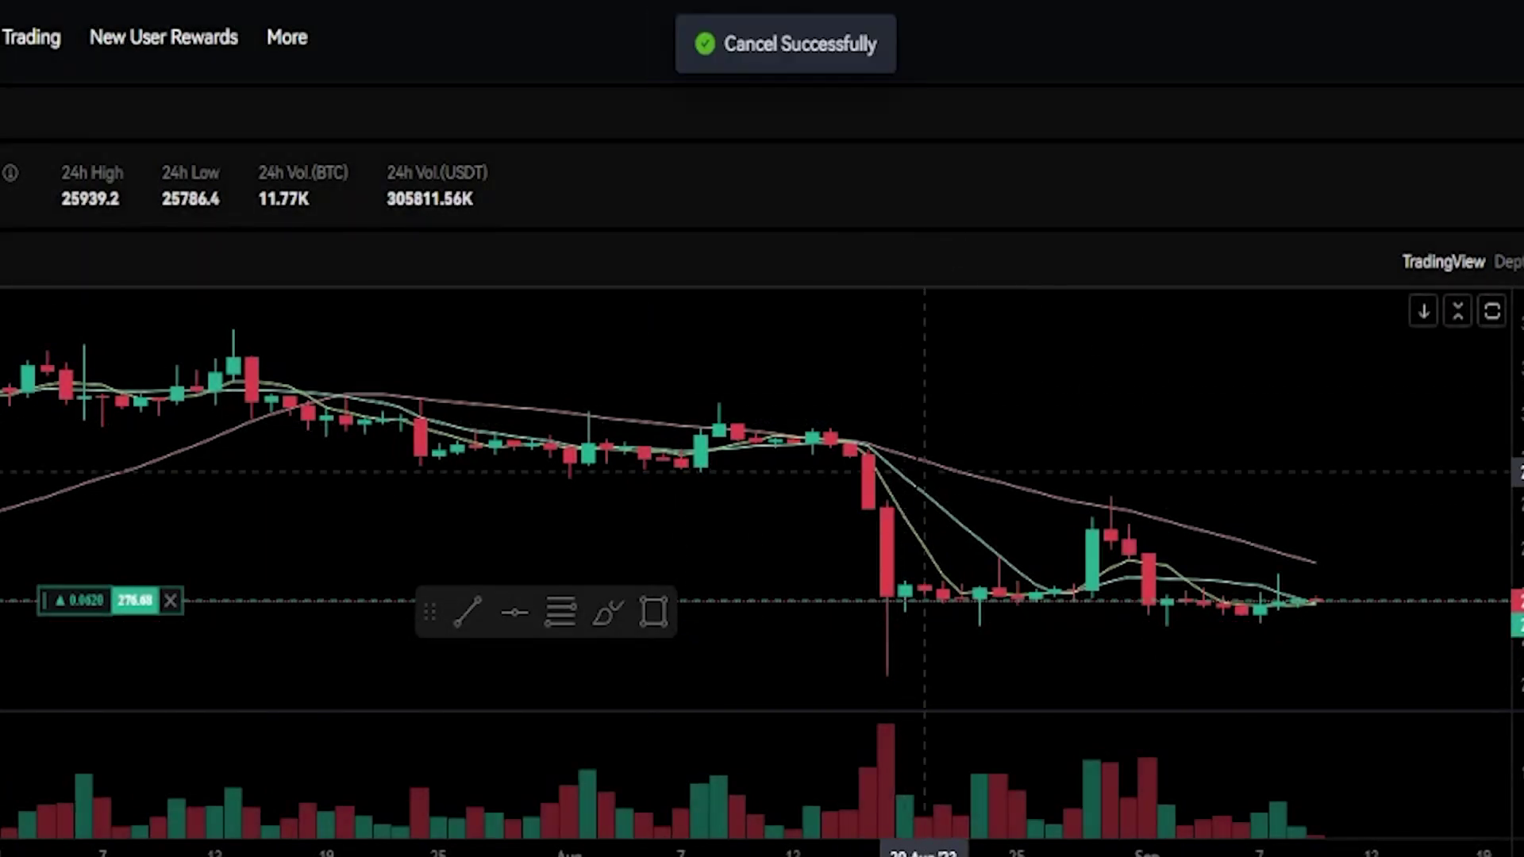
scroll(924, 472, "down", 5)
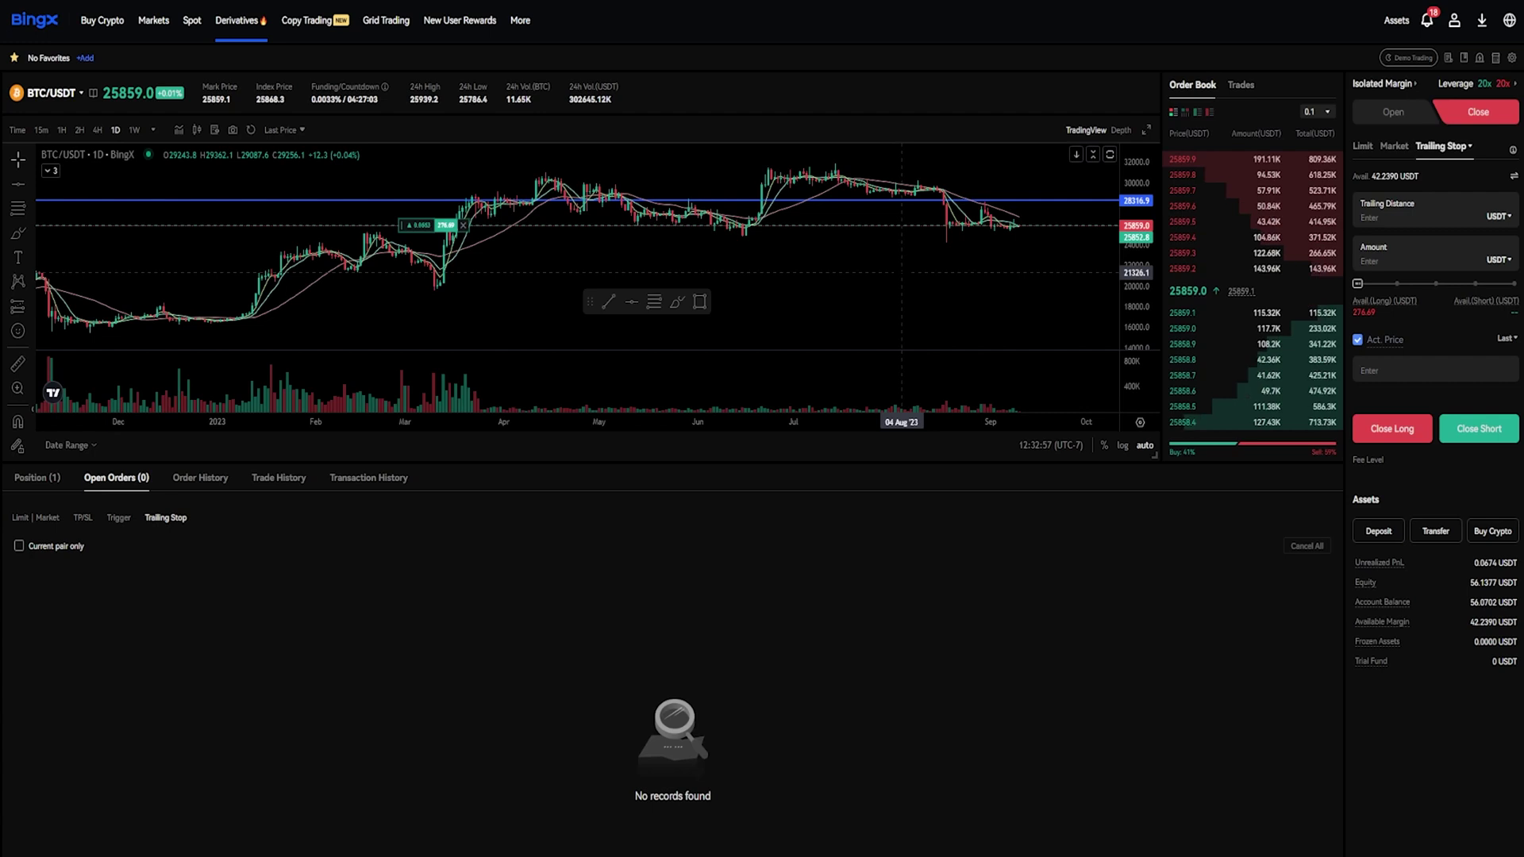
- Zoom the BTC/USDT chart out to show price history back to mid-2022
scroll(902, 273, "down", 3)
scroll(885, 242, "down", 3)
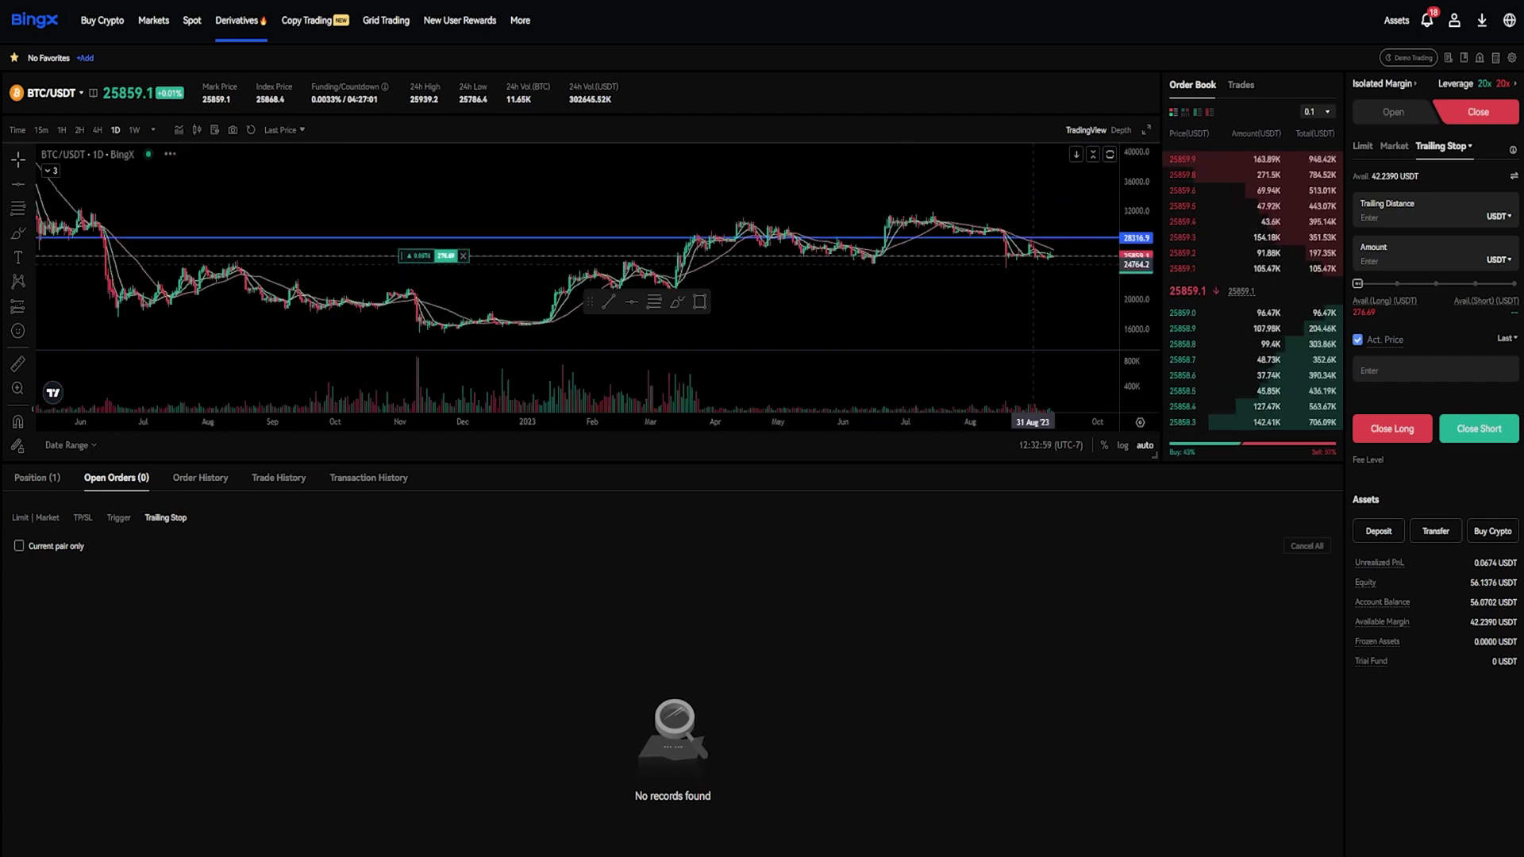